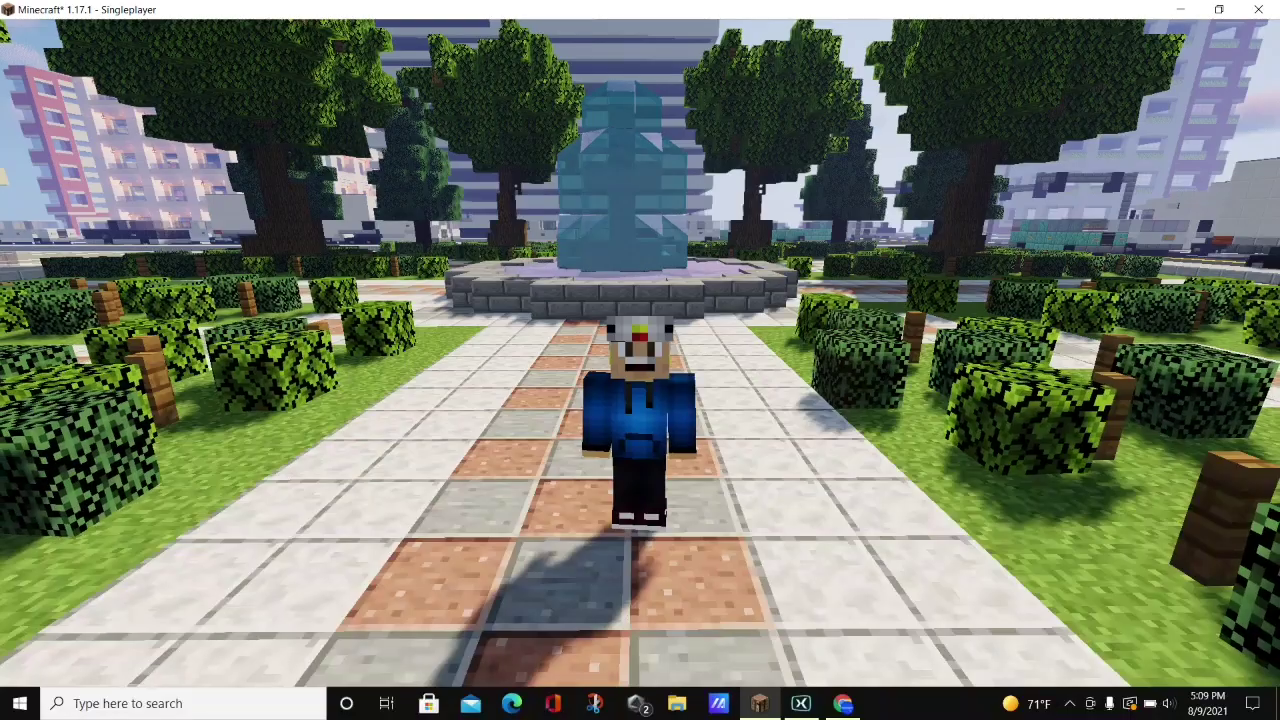
key("w")
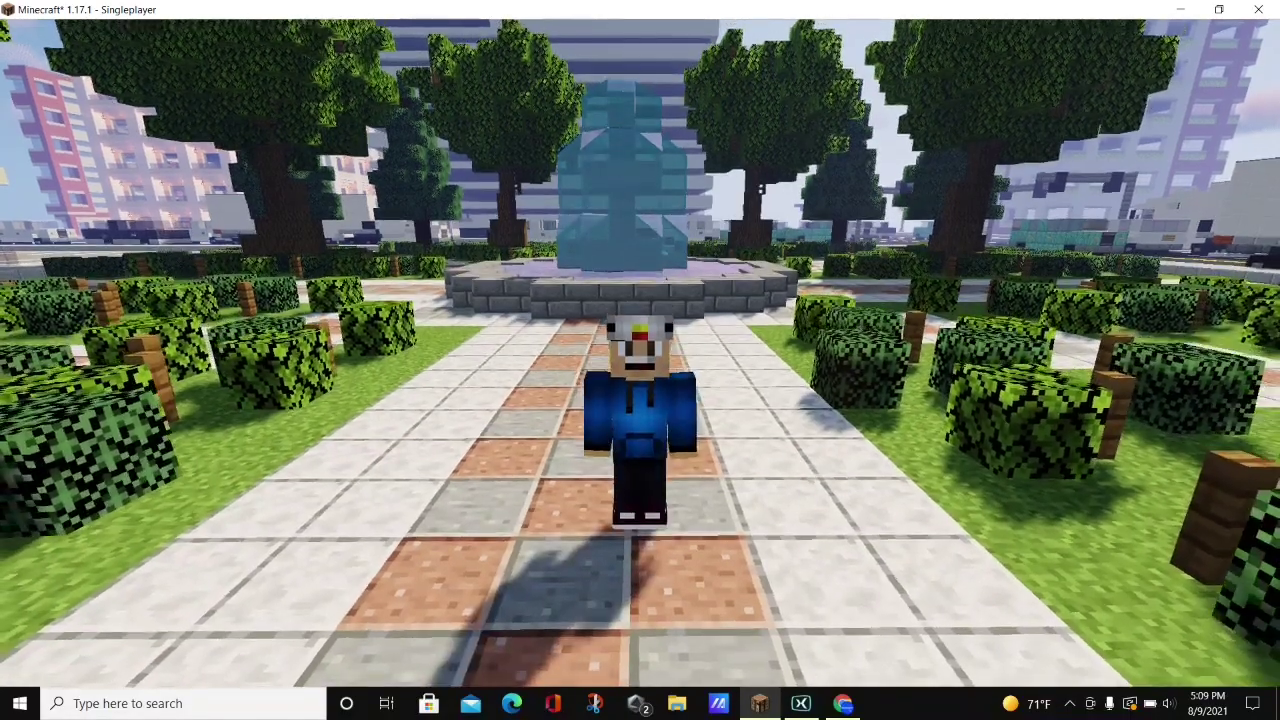
key("shift")
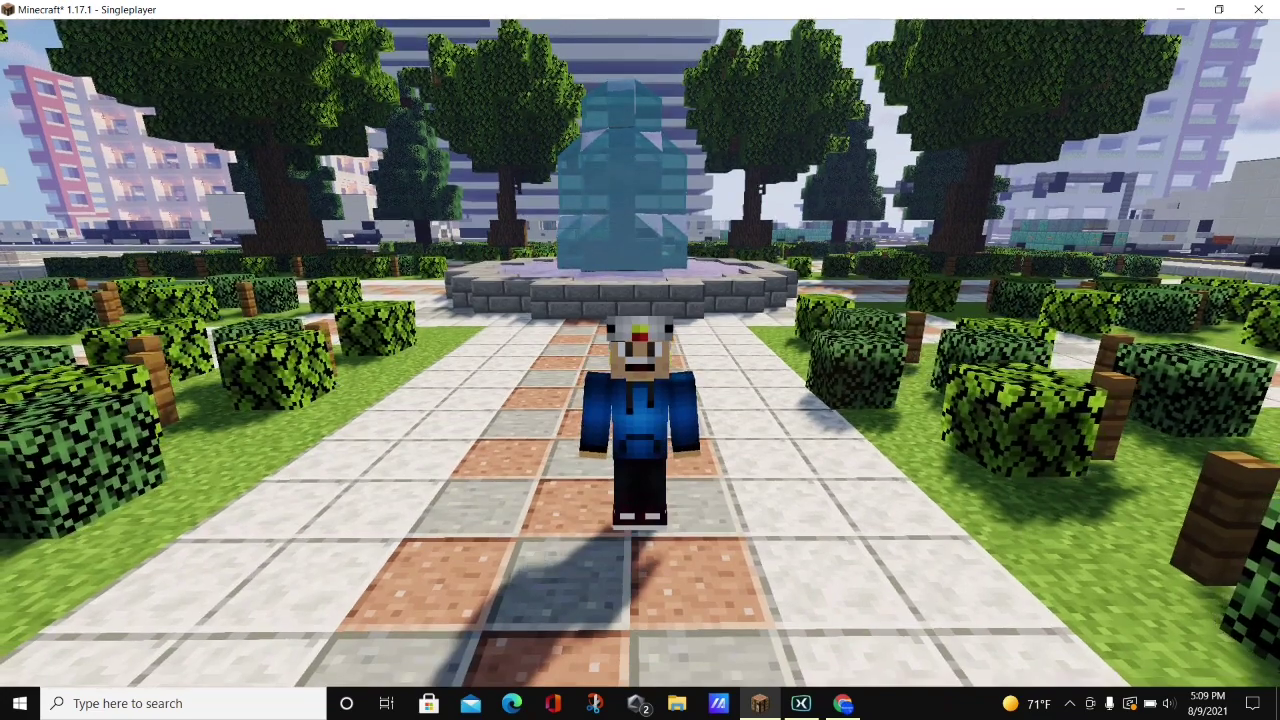
Switch to Chrome and download the Fabric installer 0.7.4 (Universal/.JAR) from fabricmc.net, keeping the flagged file
key("Escape")
left_click(843, 703)
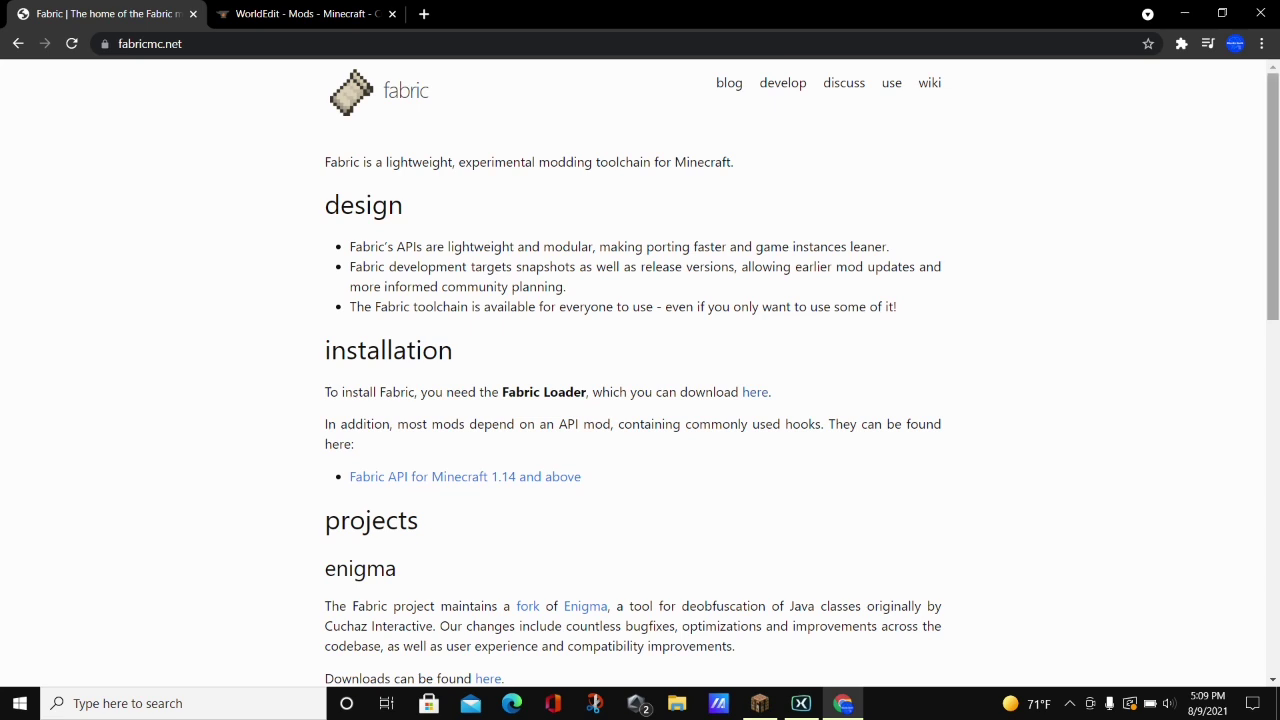
mouse_move(1272, 196)
left_mouse_down()
mouse_move(1272, 253)
mouse_move(1272, 196)
left_mouse_up()
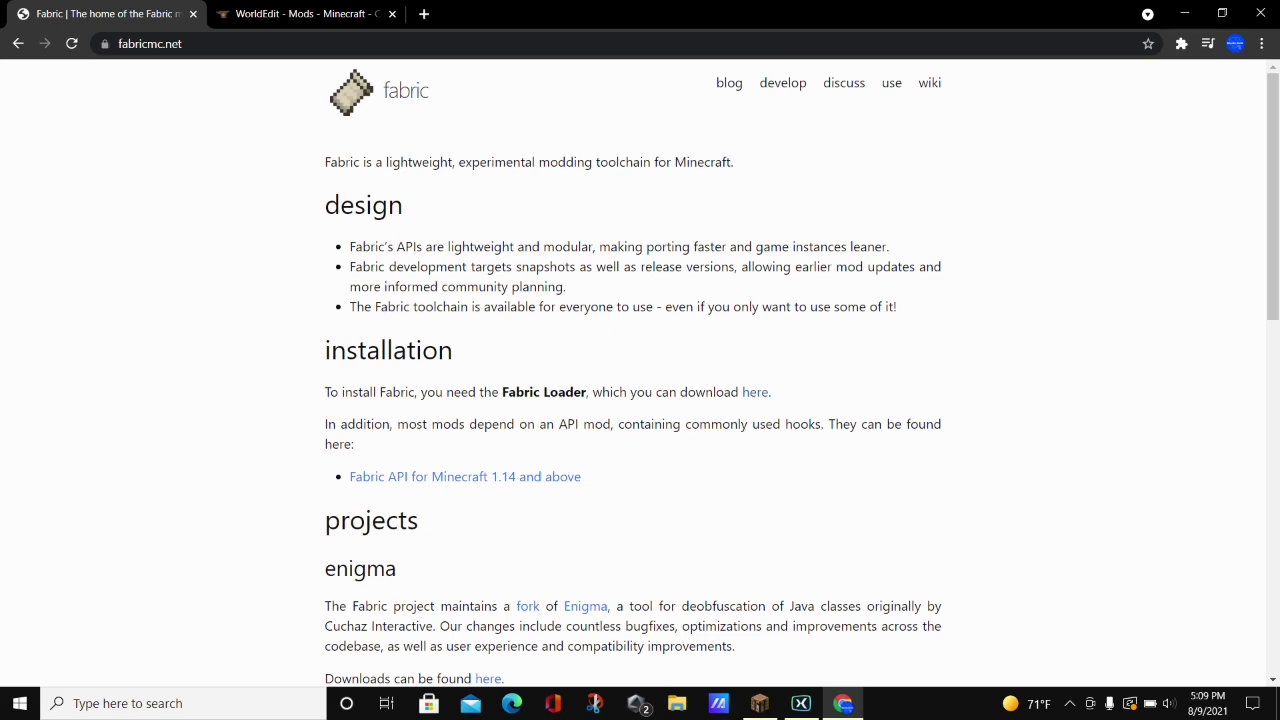
scroll(640, 370, "down", 5)
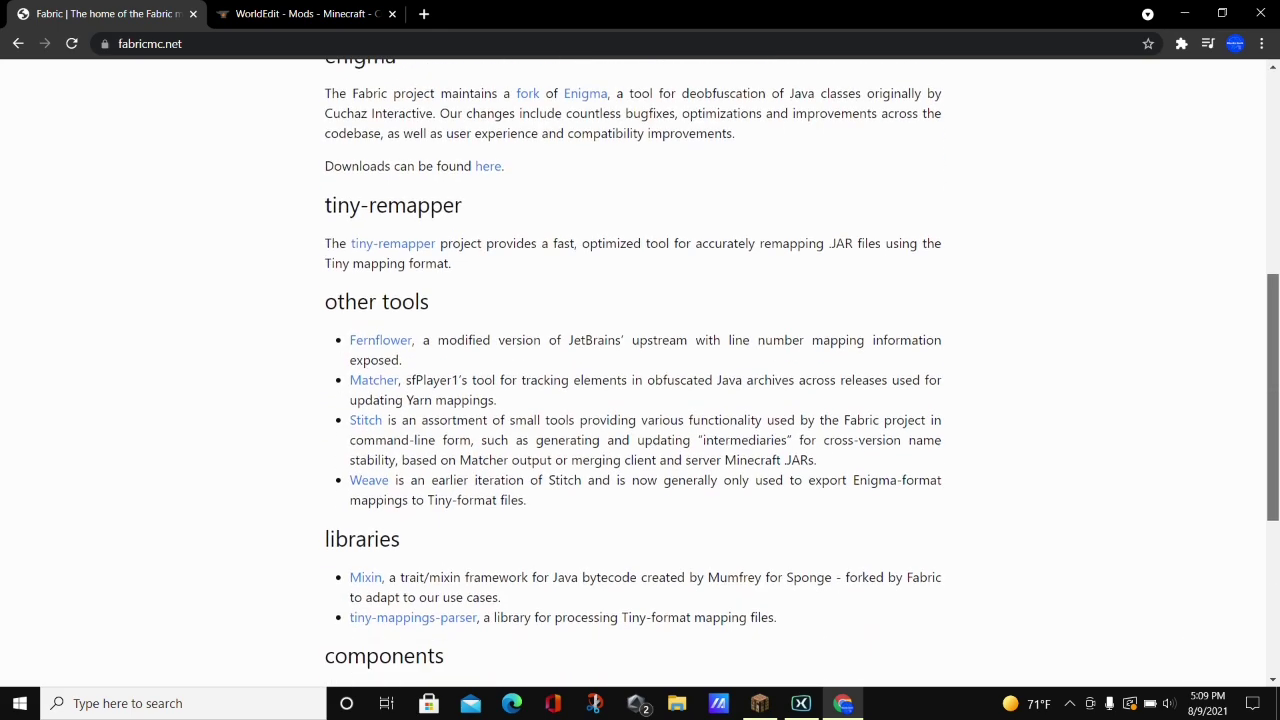
scroll(640, 370, "up", 5)
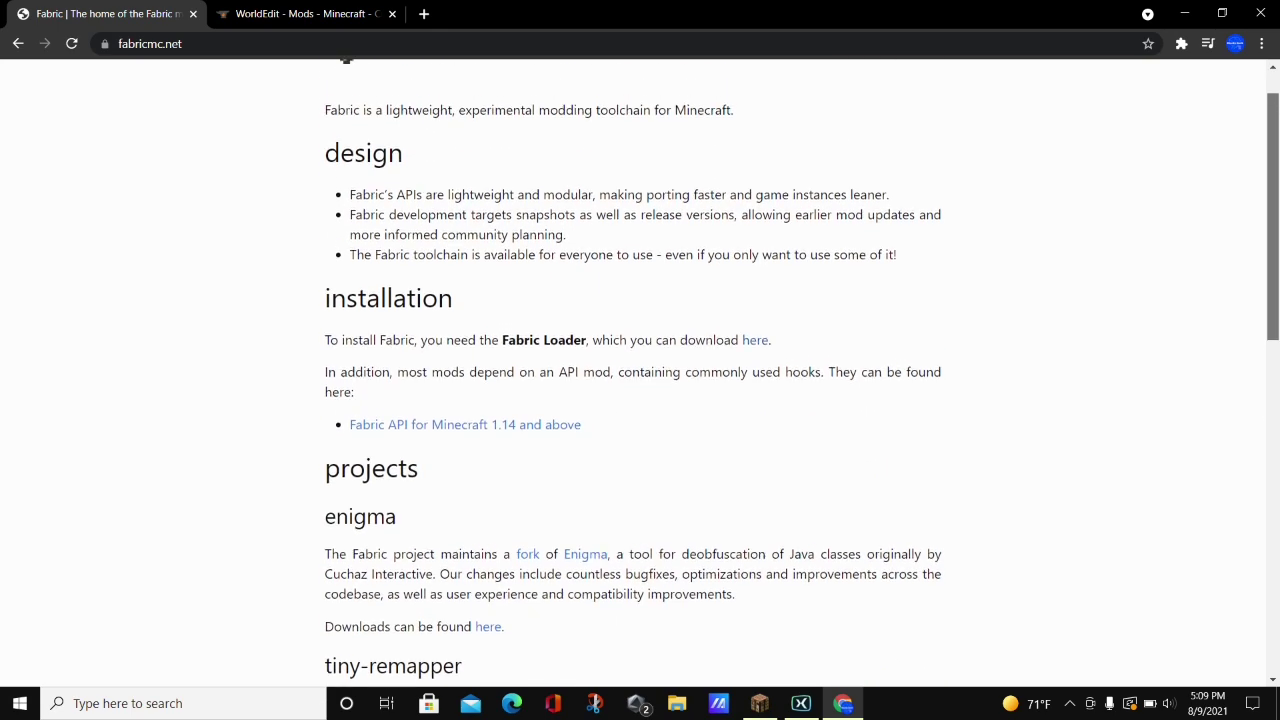
scroll(640, 370, "up", 1)
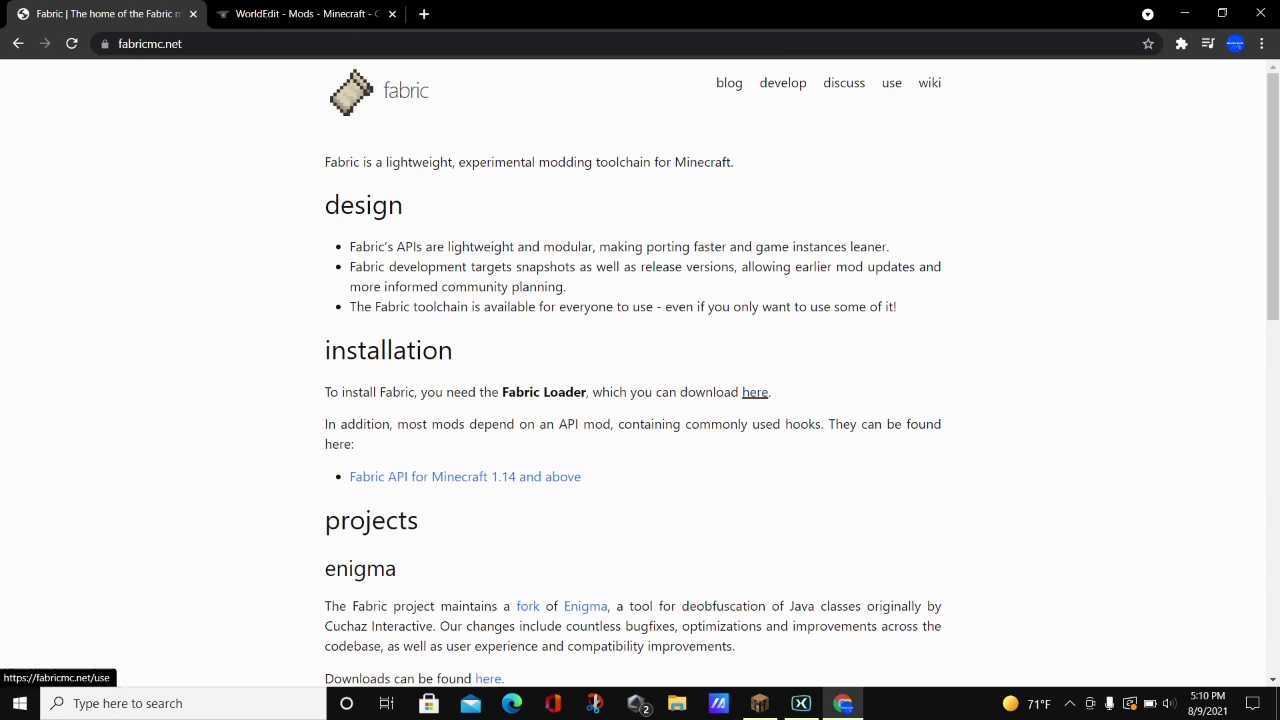
left_click(755, 392)
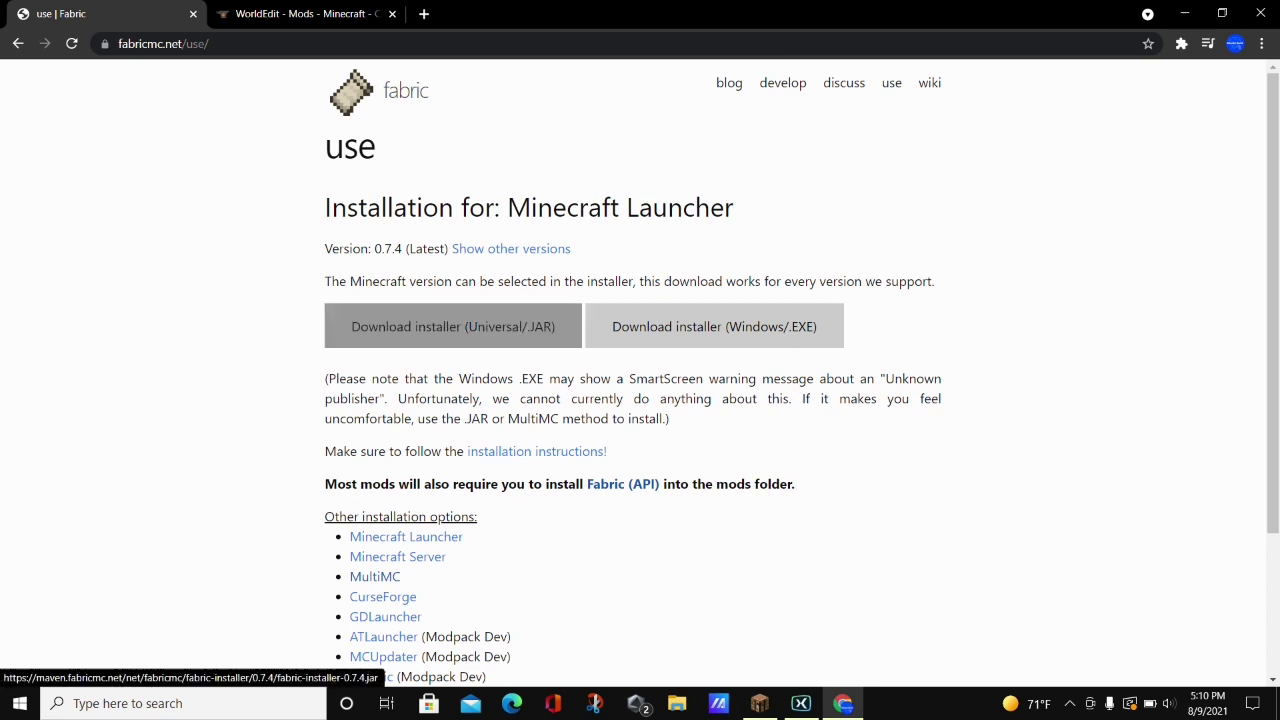
left_click(453, 326)
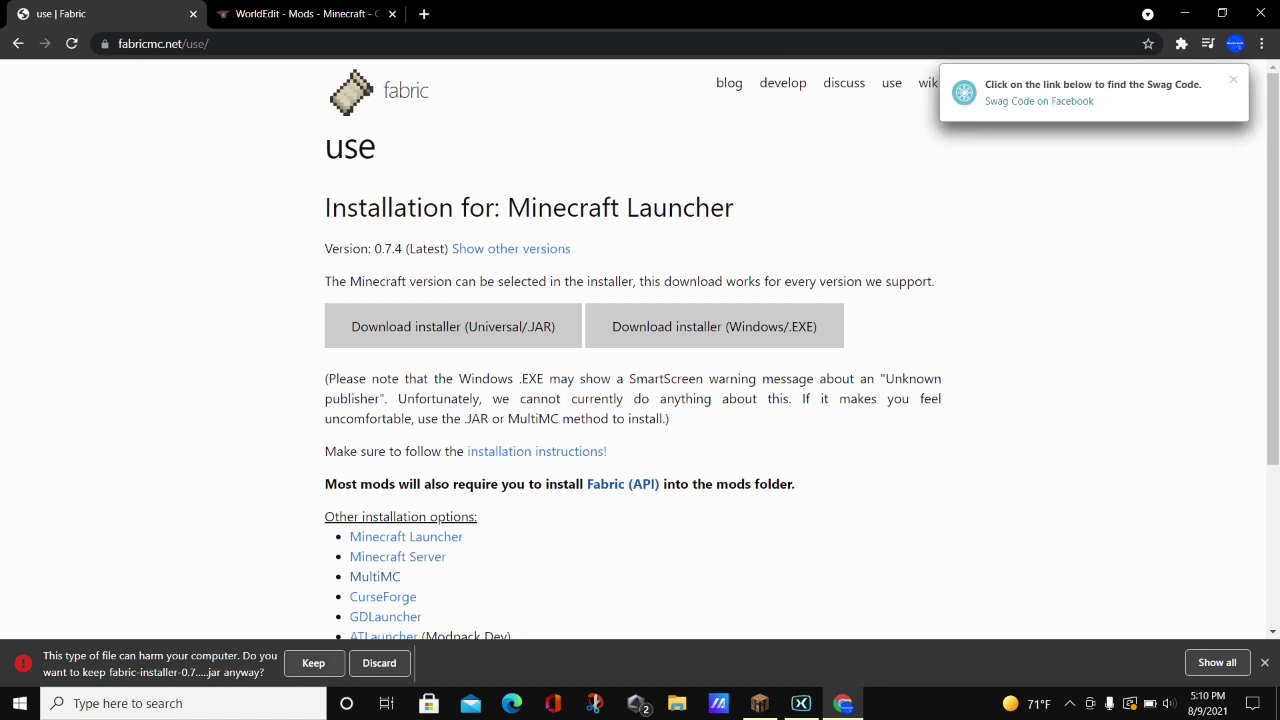
left_click(313, 662)
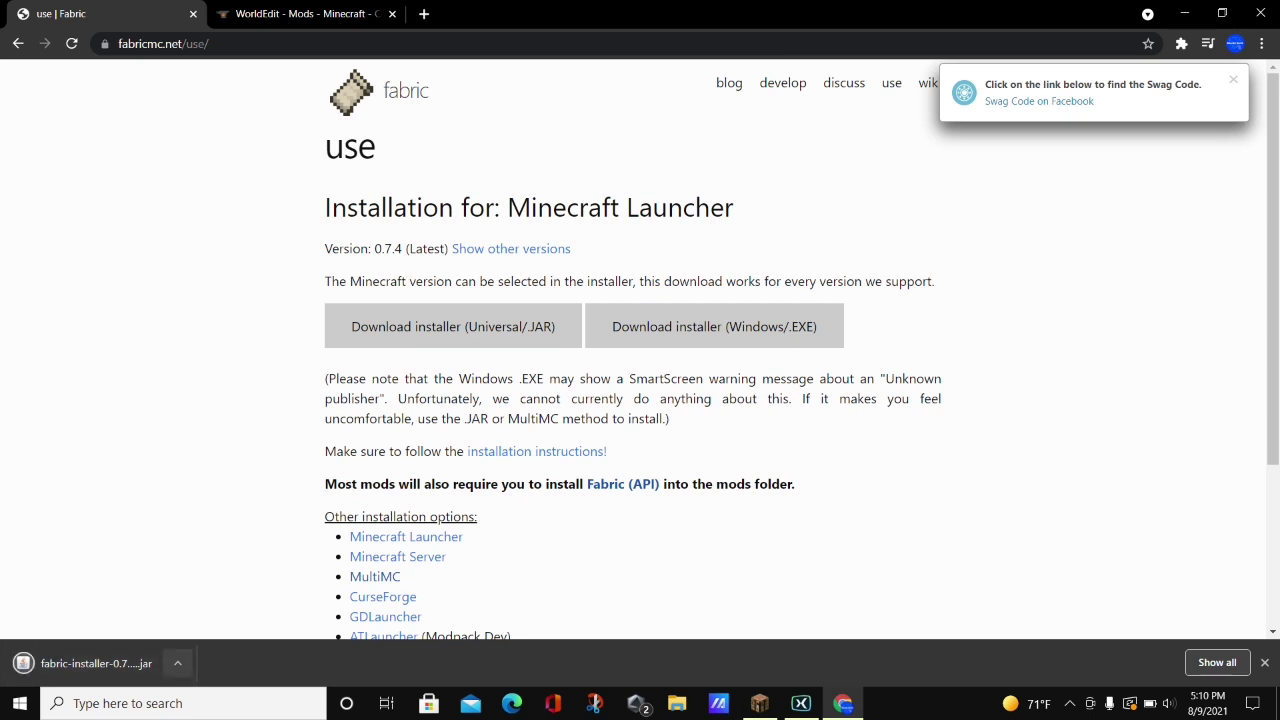
Show the downloaded Fabric installer in its folder, move it onto the desktop and close the Downloads window
left_click(177, 663)
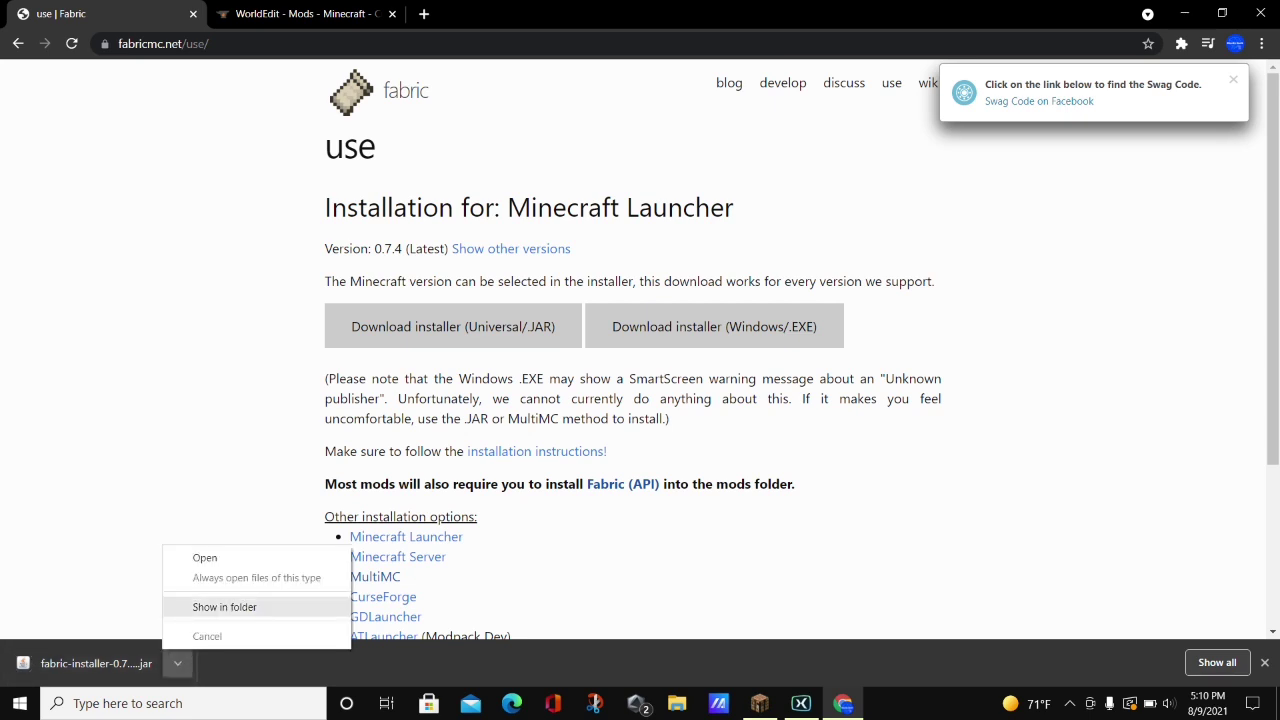
left_click(224, 607)
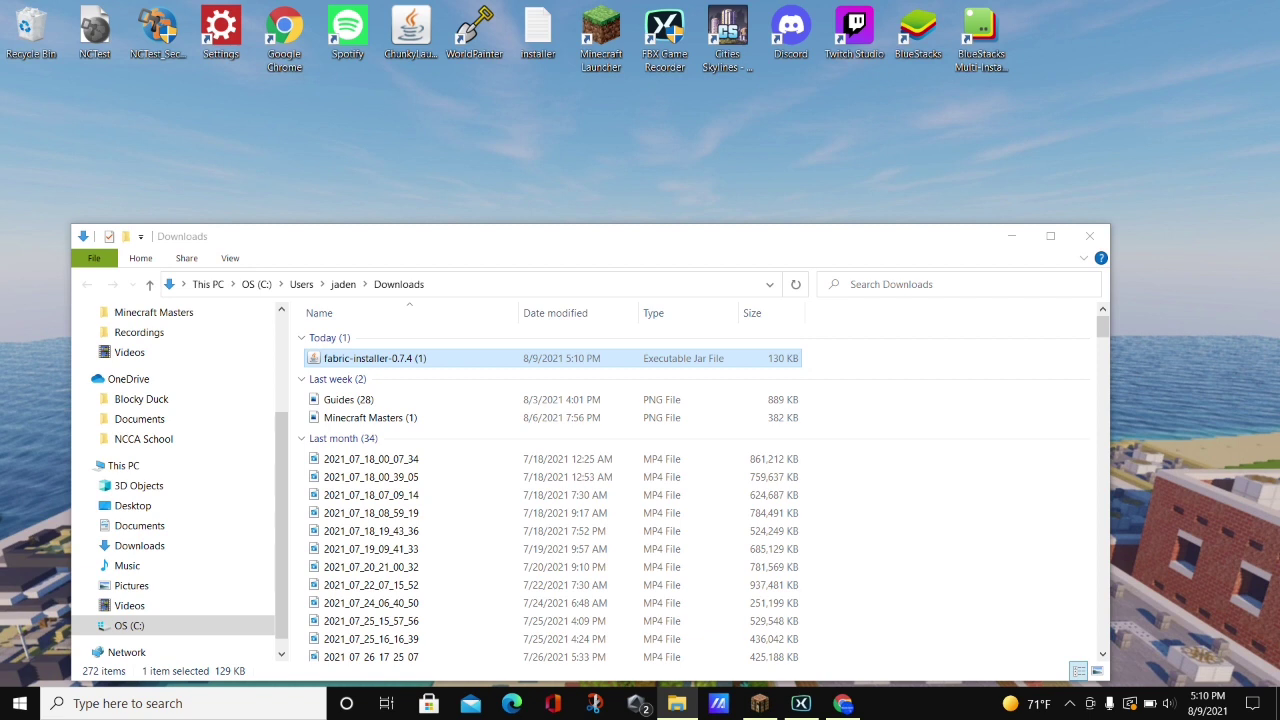
left_click_drag(550, 358, 1146, 185)
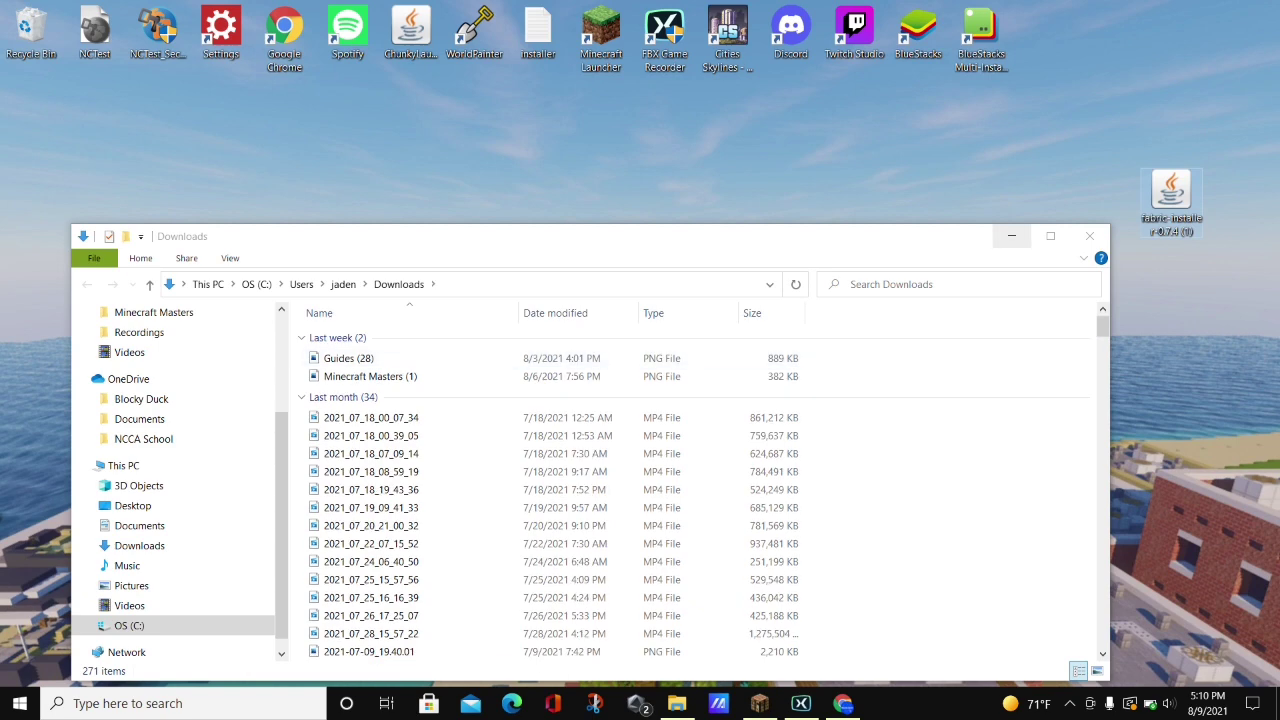
left_click(1089, 236)
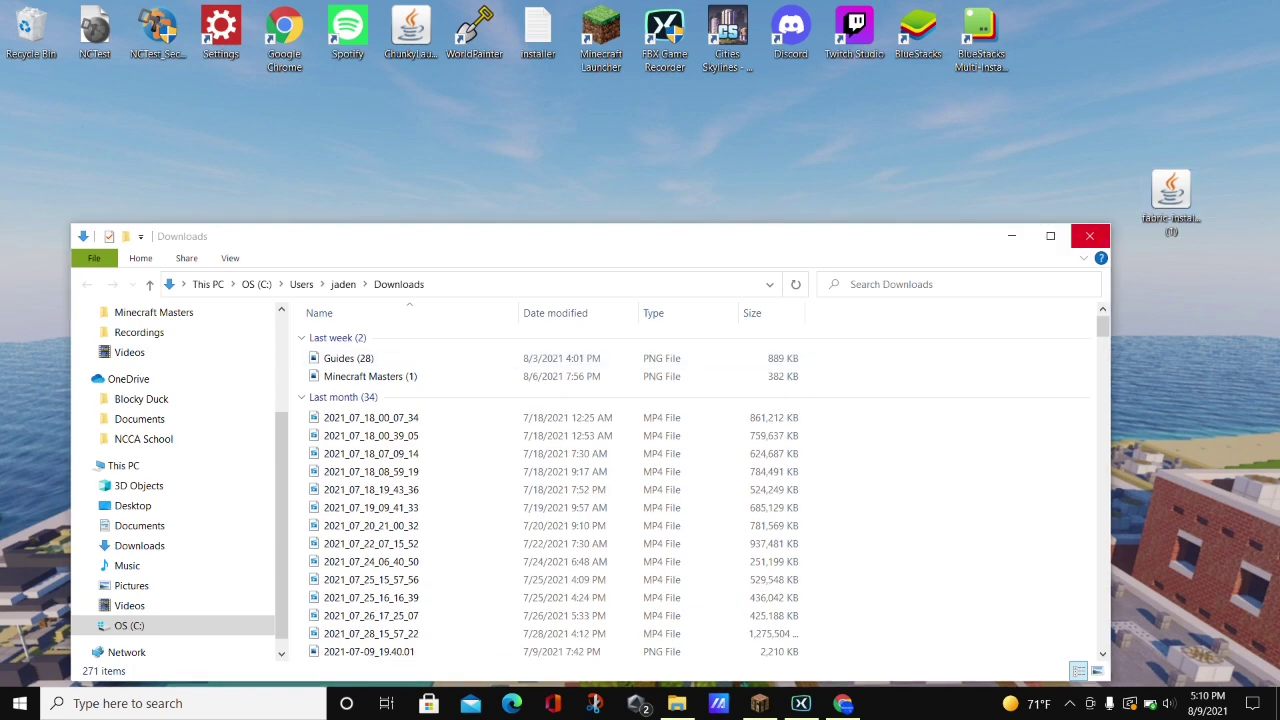
left_click(1089, 236)
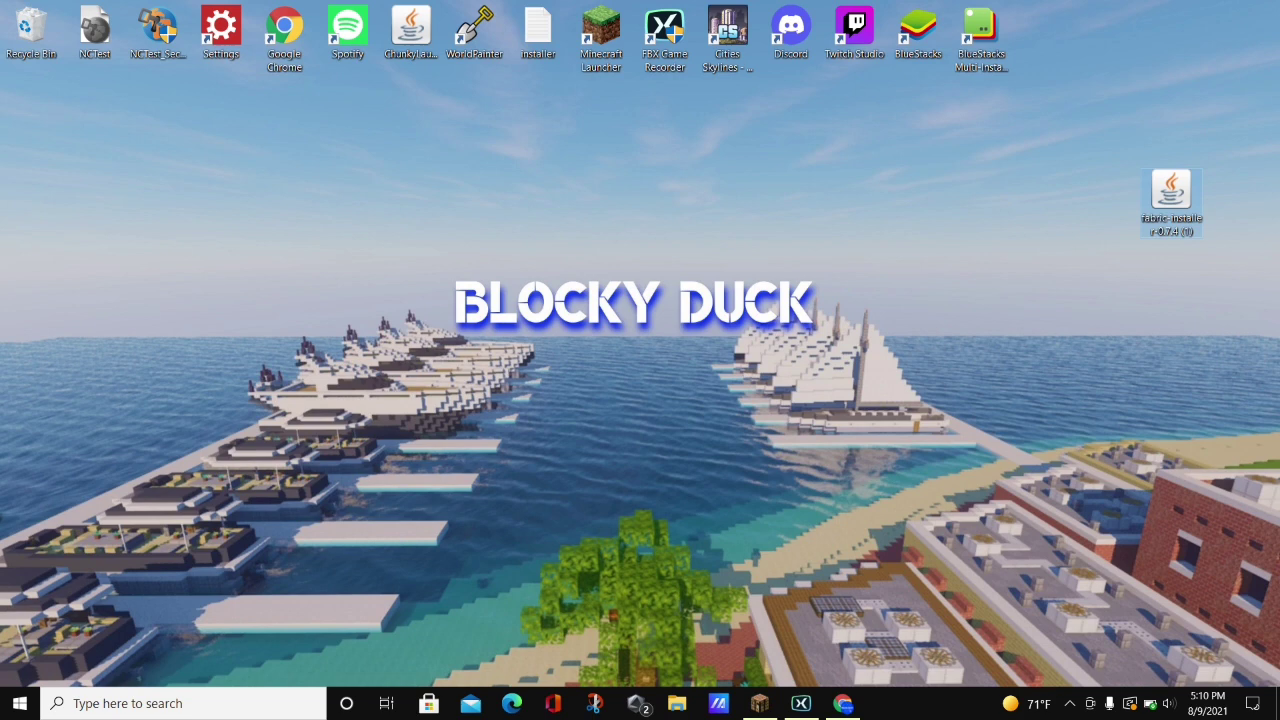
Reposition the Fabric installer file on the desktop and launch it
right_click(1171, 212)
left_click(1092, 222)
left_click_drag(1171, 192, 1108, 192)
double_click(1108, 192)
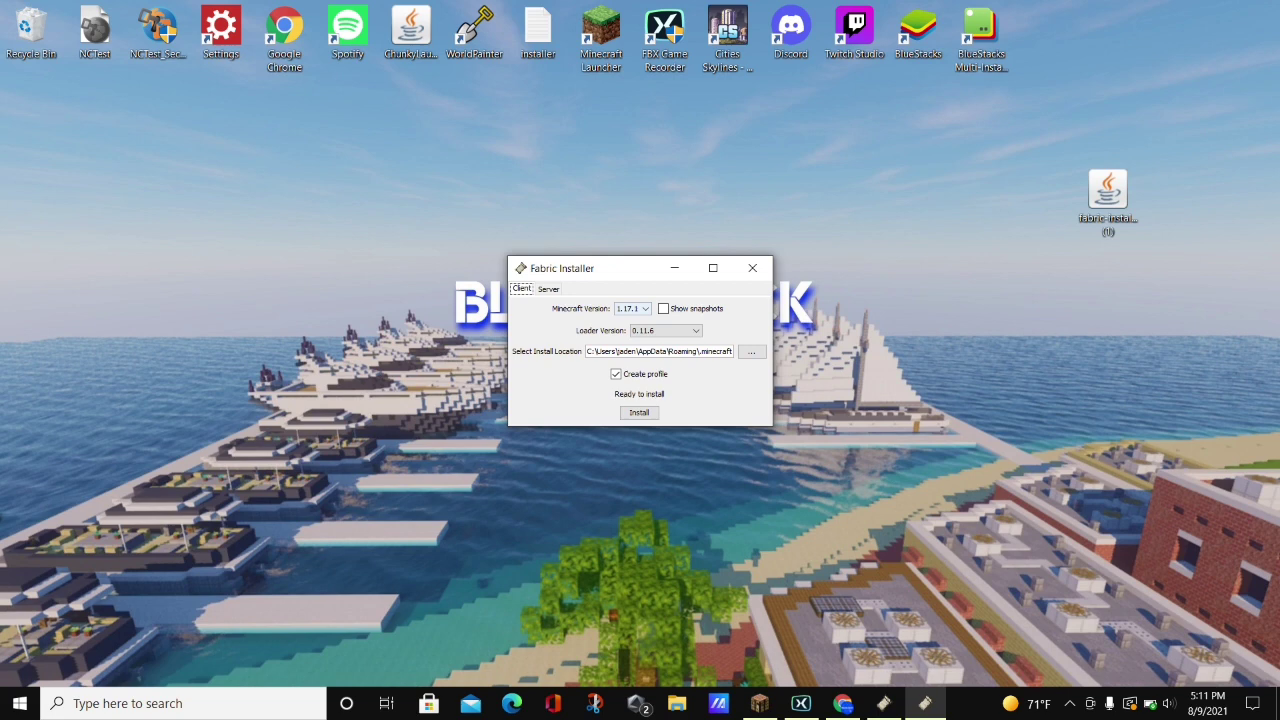
Try to install the Fabric client for Minecraft 1.17.1 with loader version 0.11.6
left_click(632, 308)
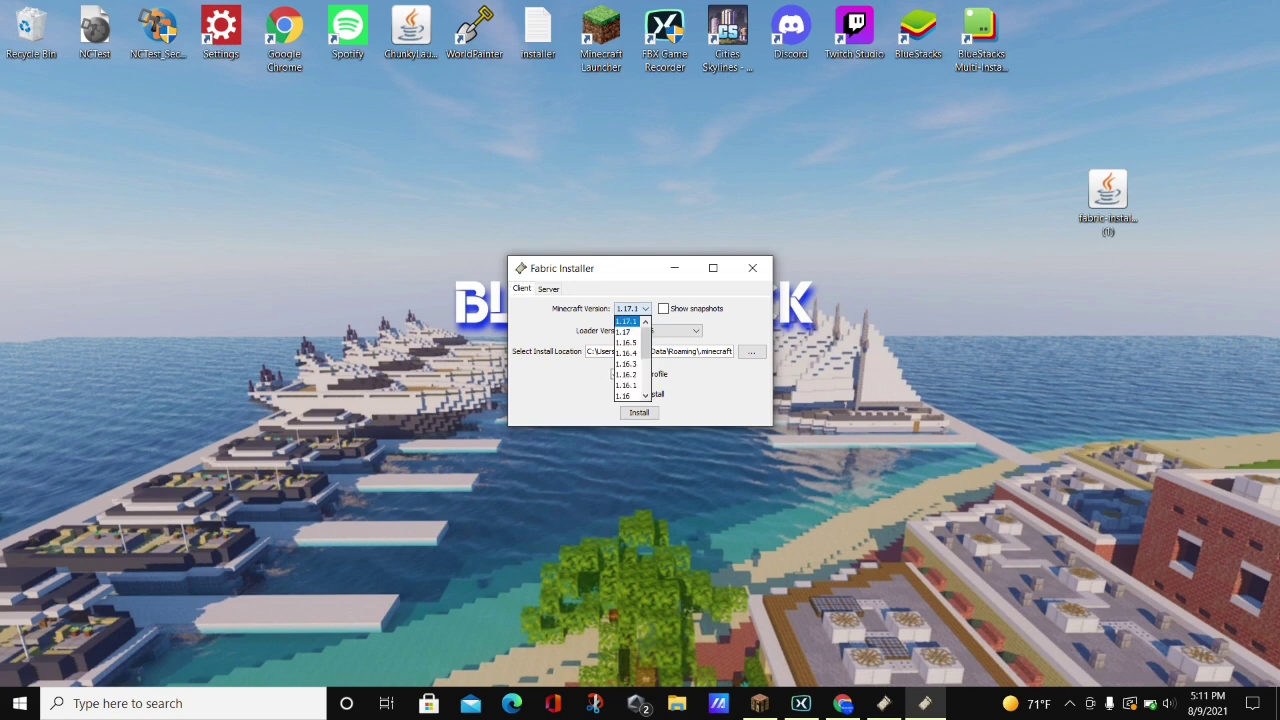
key("Return")
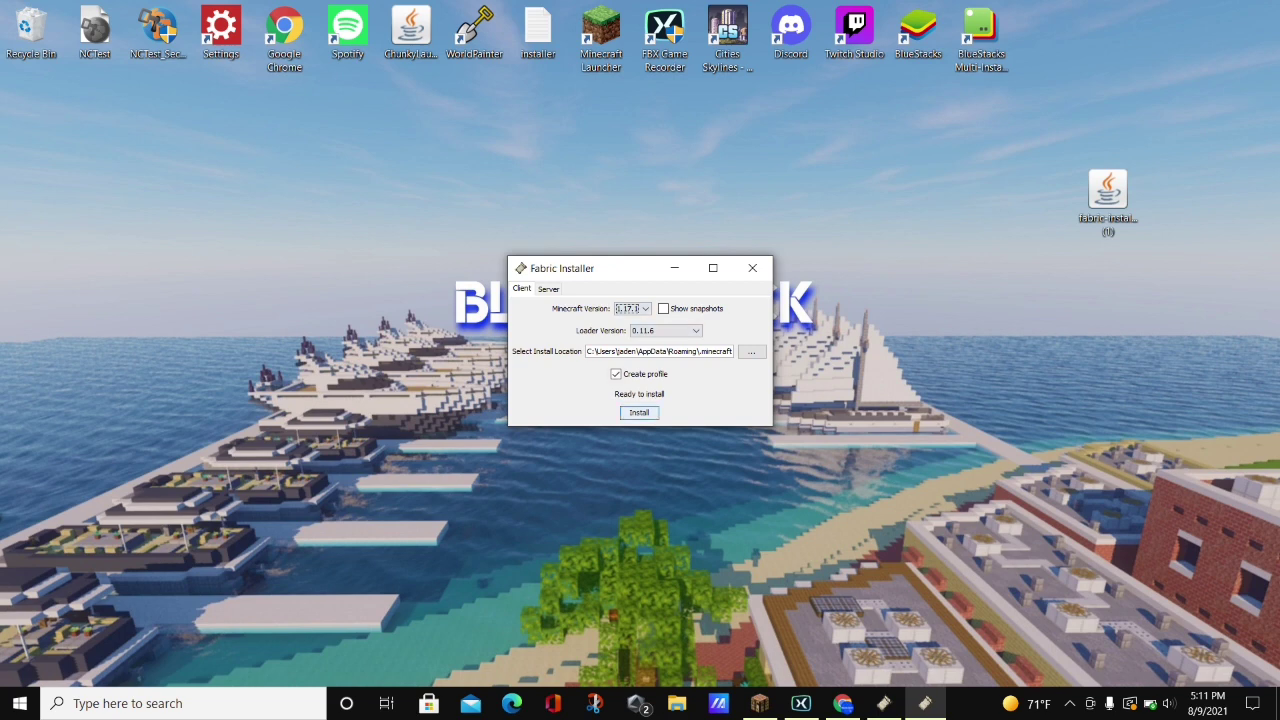
left_click(639, 412)
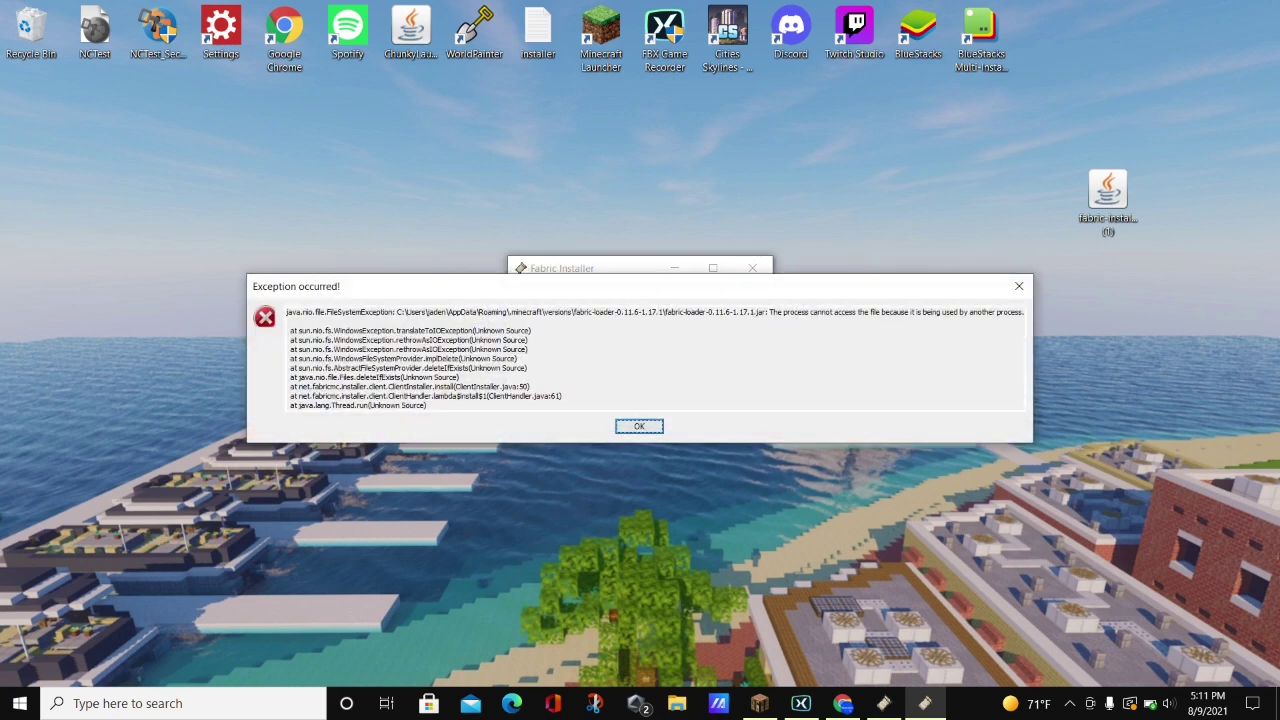
left_click(639, 426)
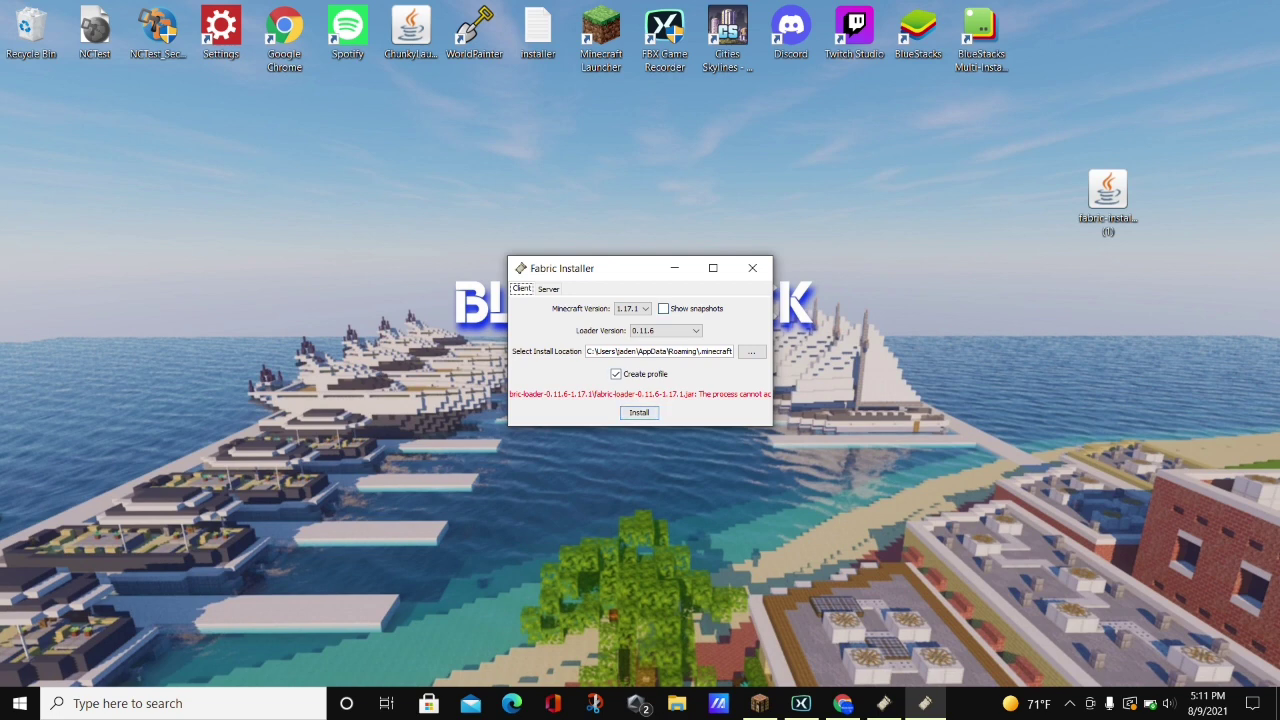
Close both Fabric Installer windows and delete the installer file from the desktop
left_click(752, 268)
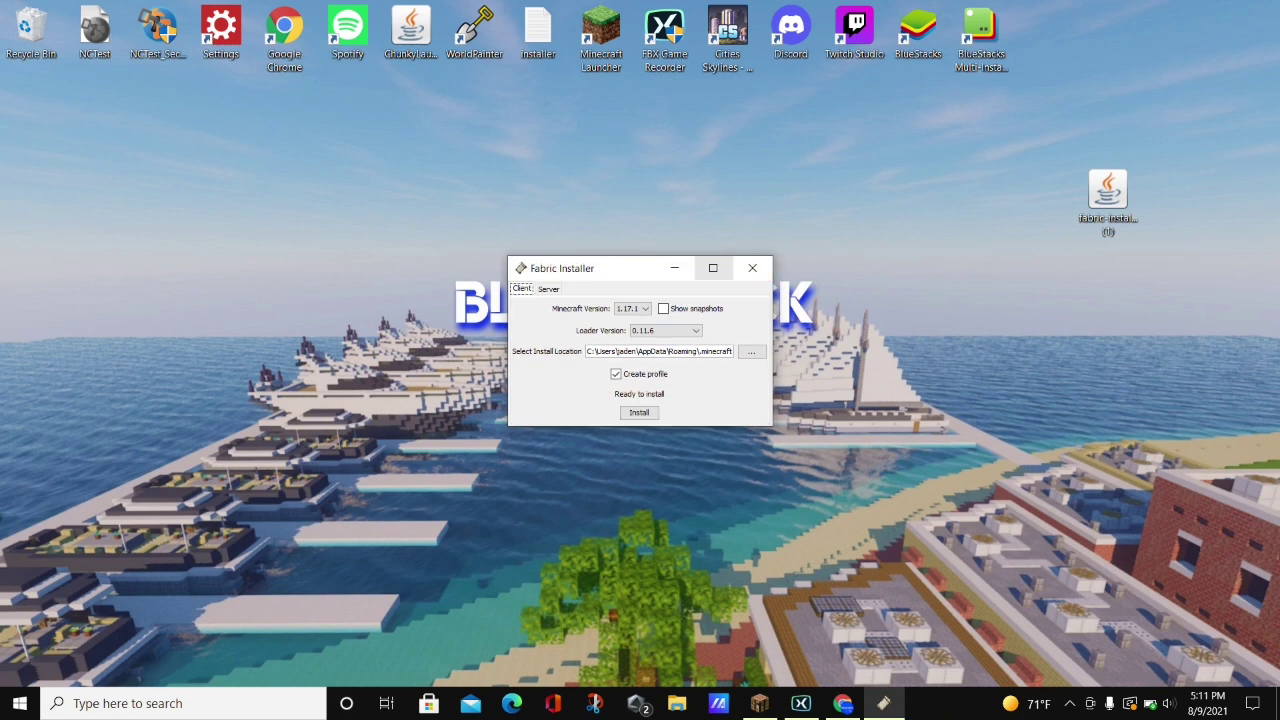
left_click(752, 268)
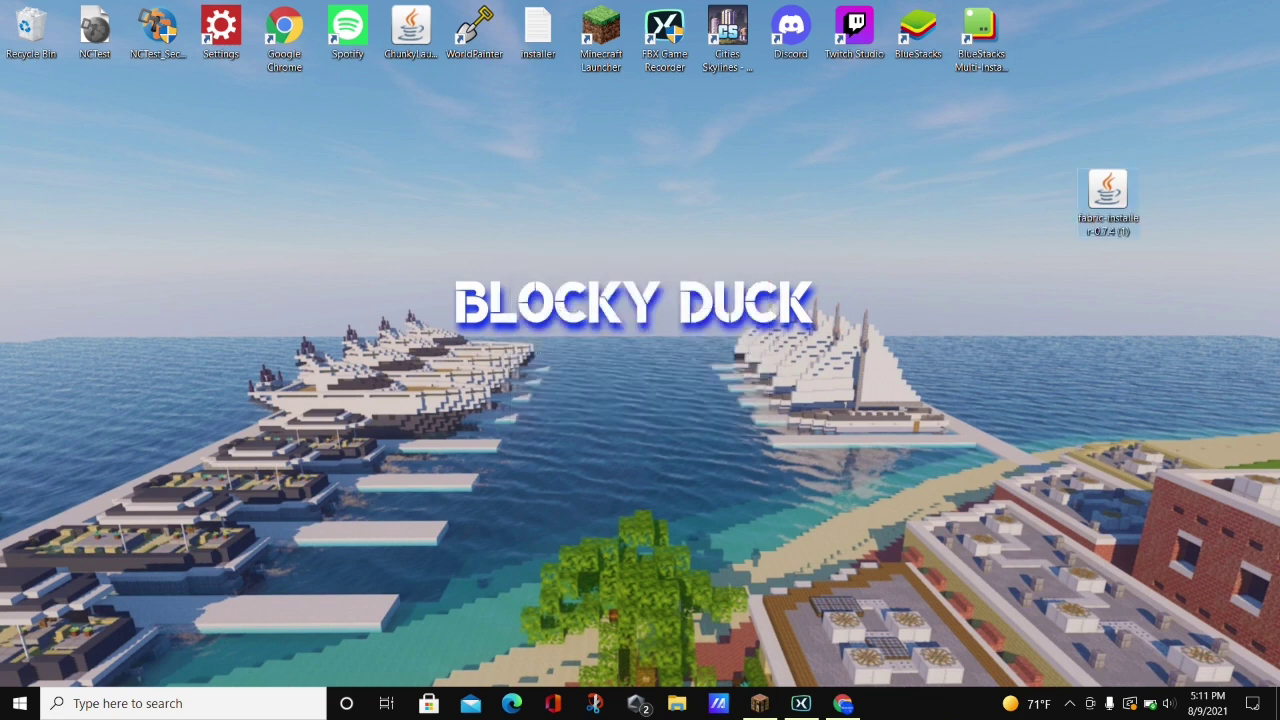
right_click(1106, 204)
left_click(1106, 446)
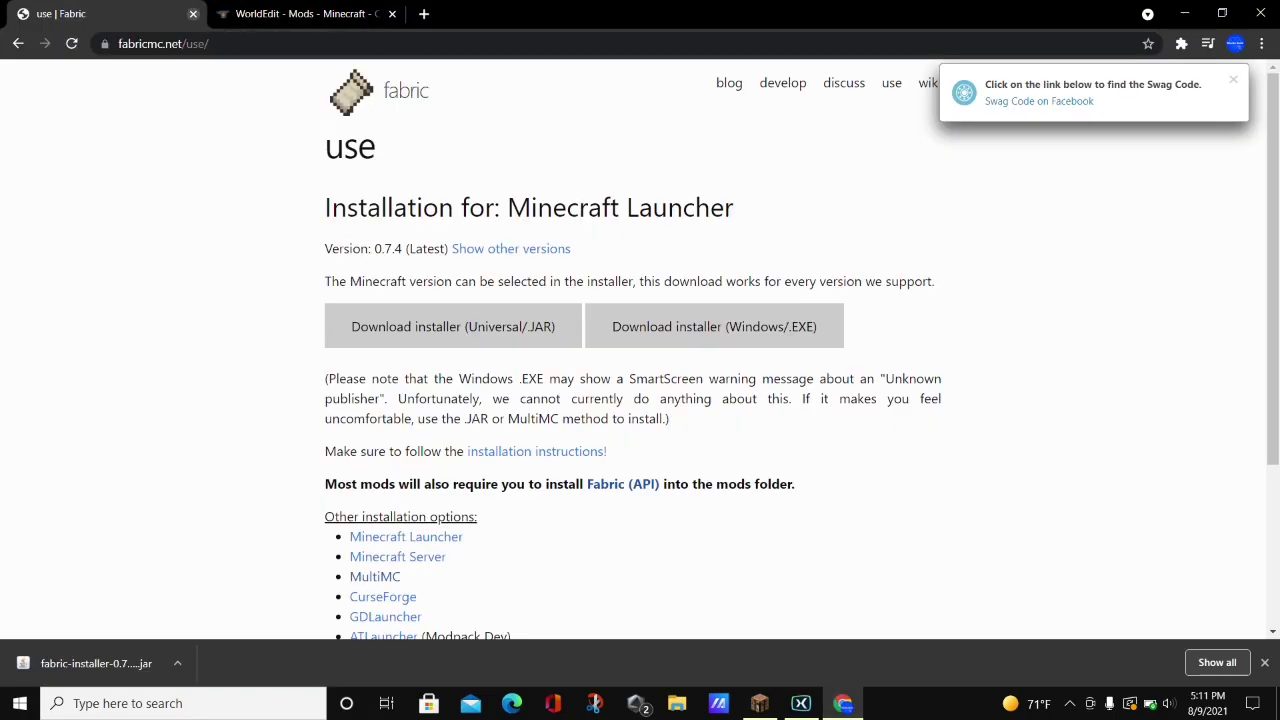
Return to Chrome, close the Fabric page and open the file list of the WorldEdit mod on CurseForge
key("ctrl+w")
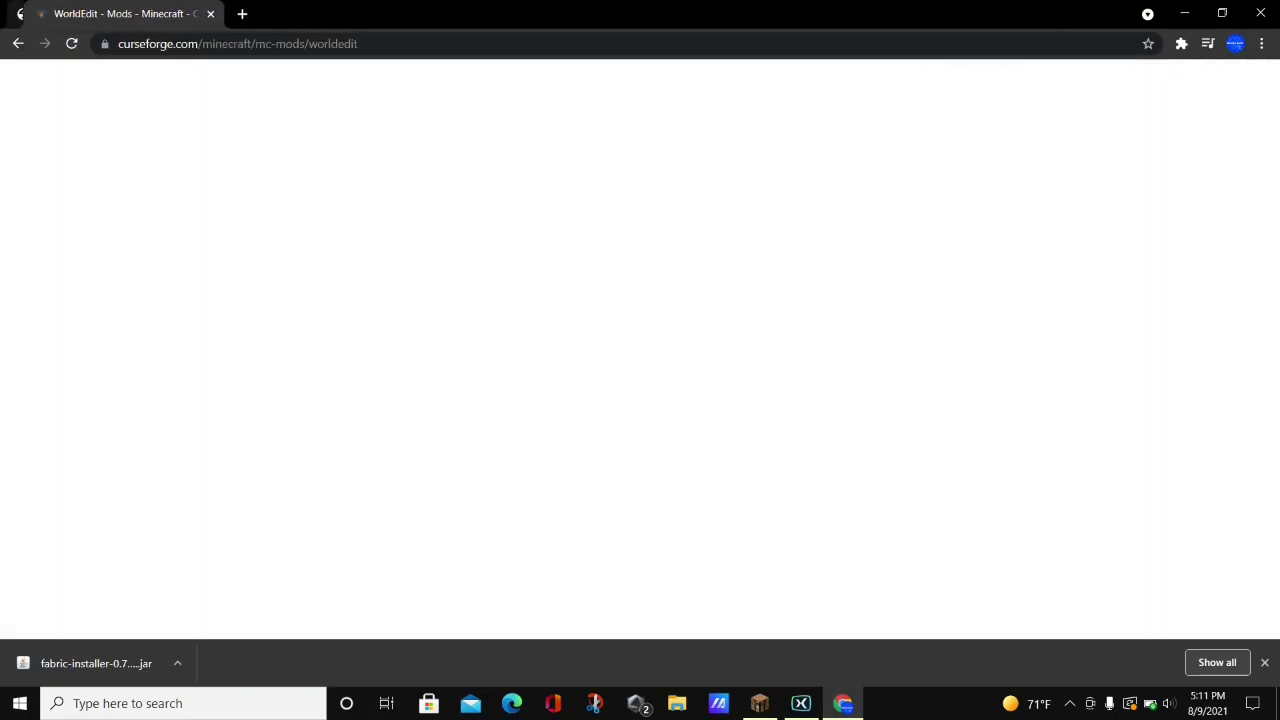
scroll(640, 350, "down", 3)
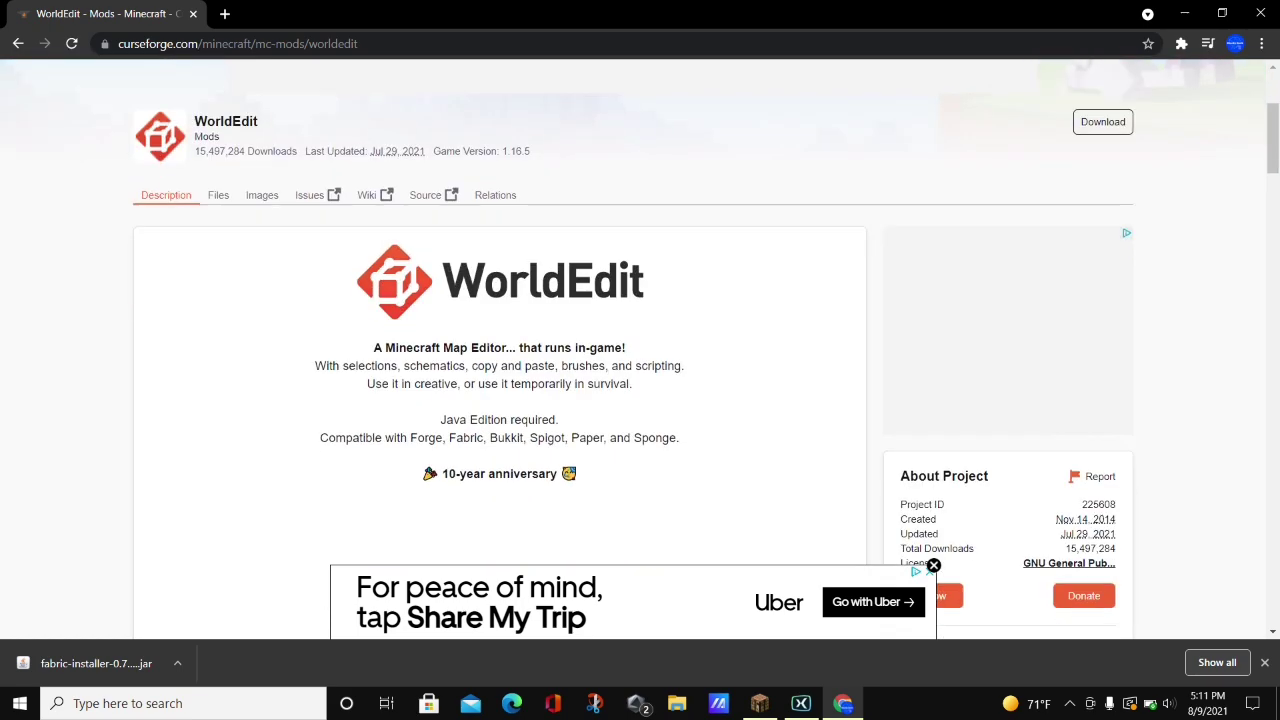
scroll(640, 350, "up", 3)
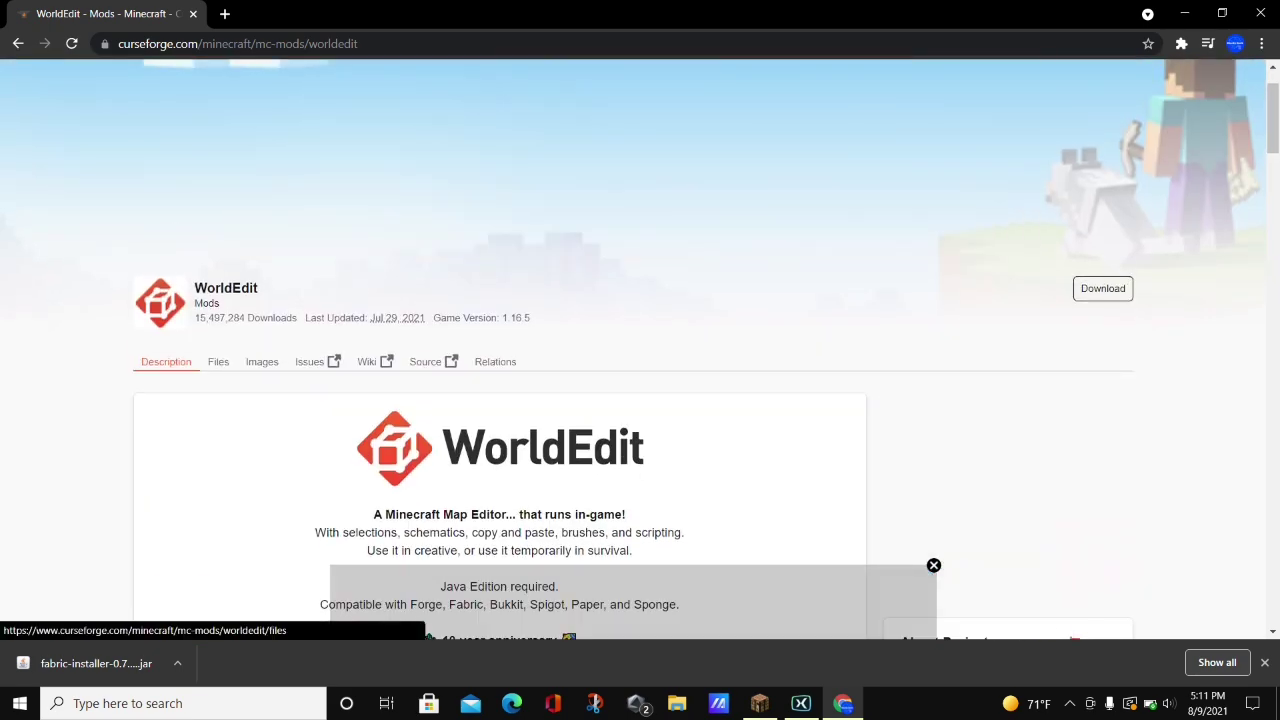
left_click(218, 361)
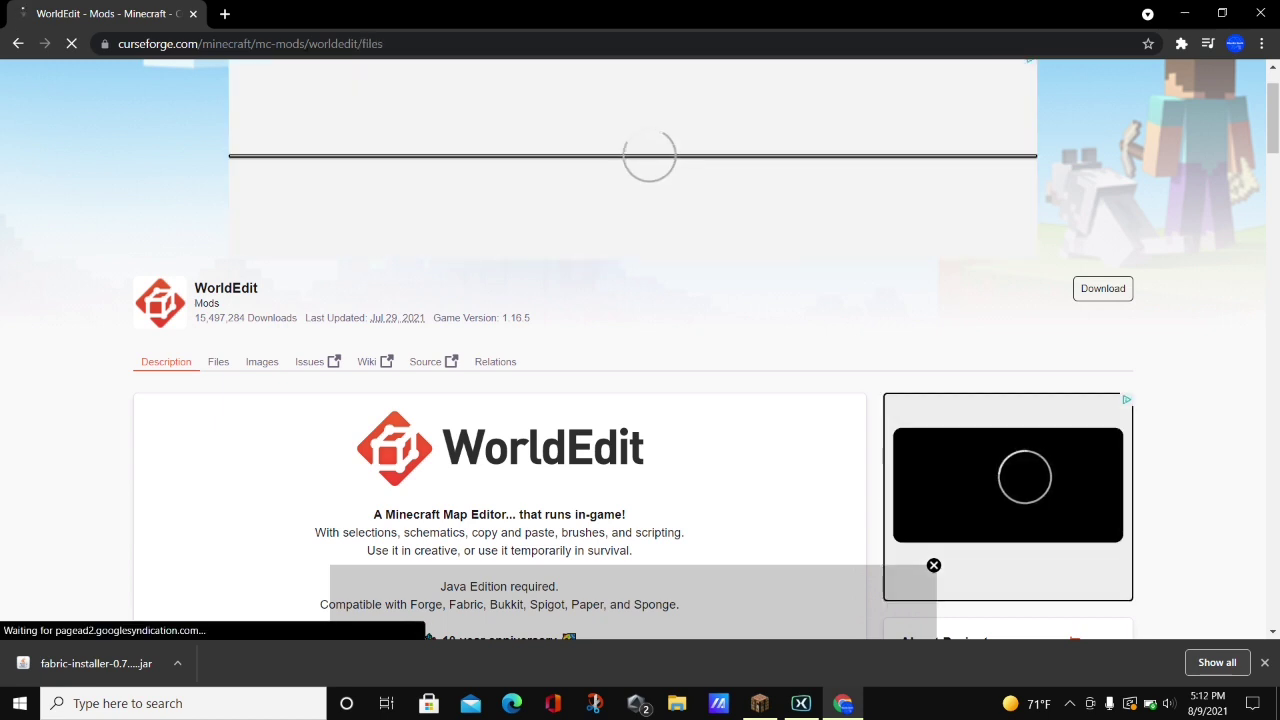
Download WorldEdit 7.2.6 Beta 2 (Forge/Fabric for MC 1.17.1) from the recent files and keep the flagged file
scroll(640, 350, "down", 3)
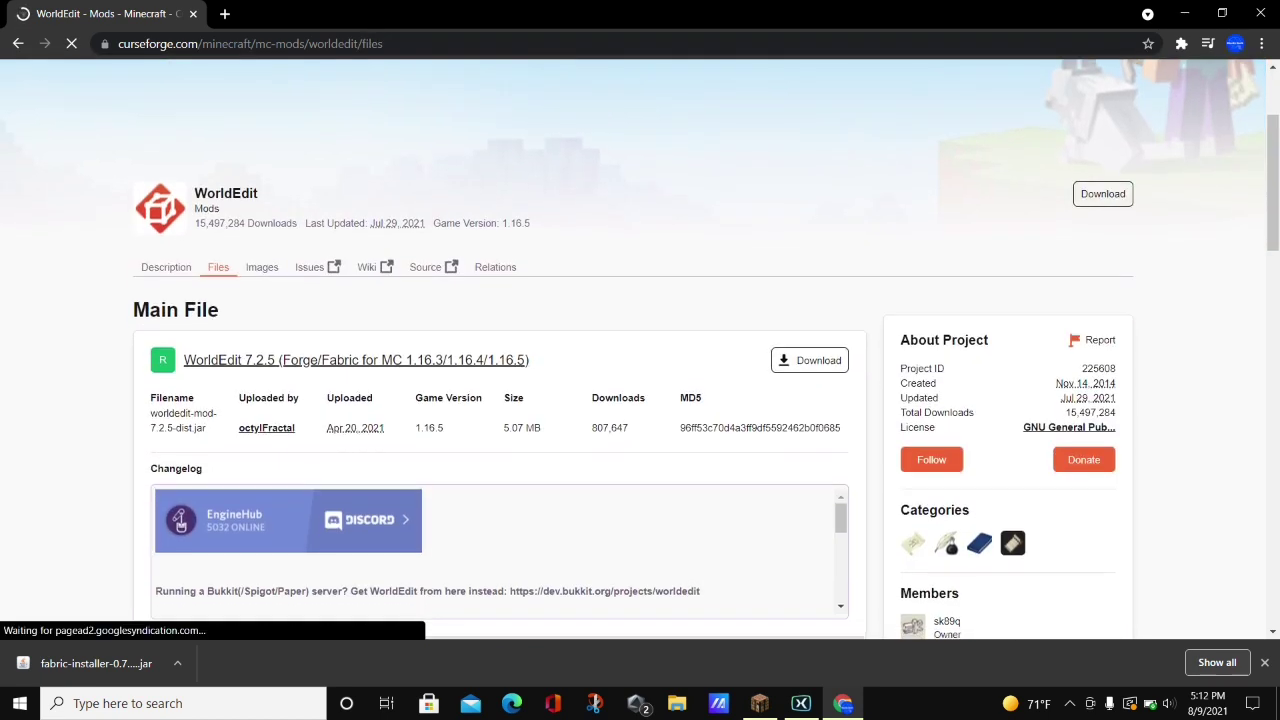
scroll(640, 350, "down", 2)
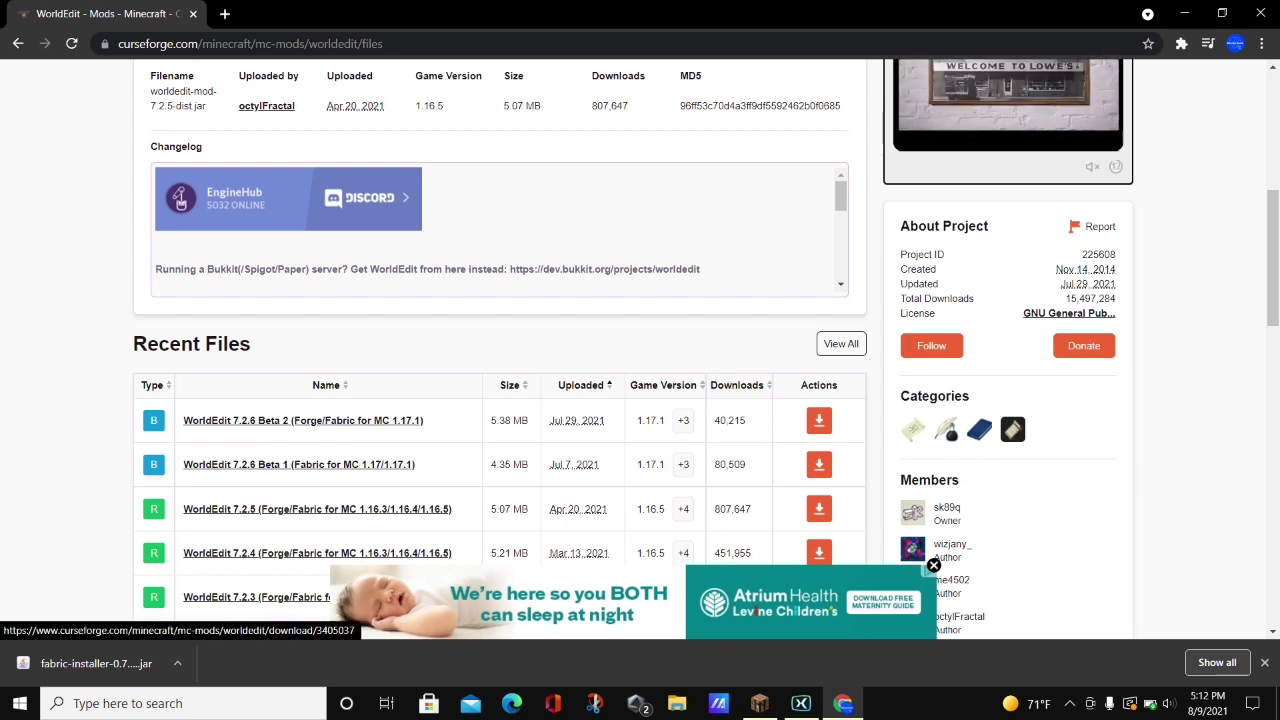
left_click(818, 509)
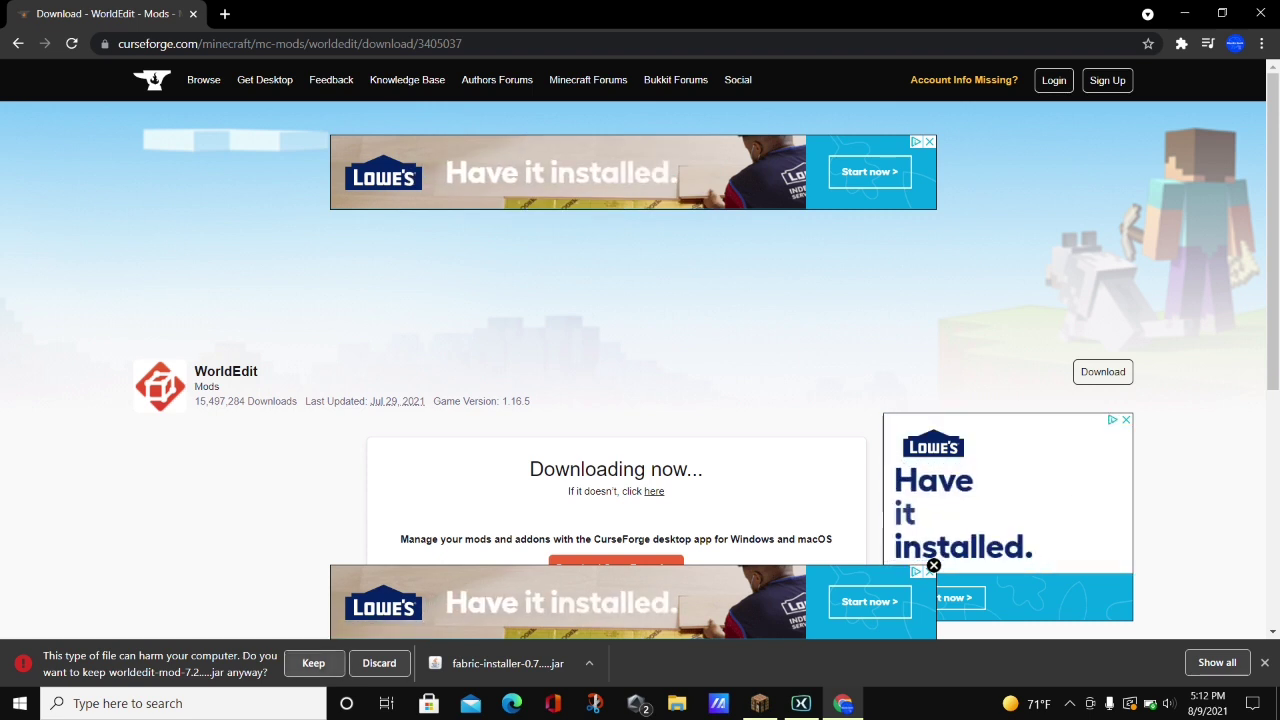
left_click(313, 663)
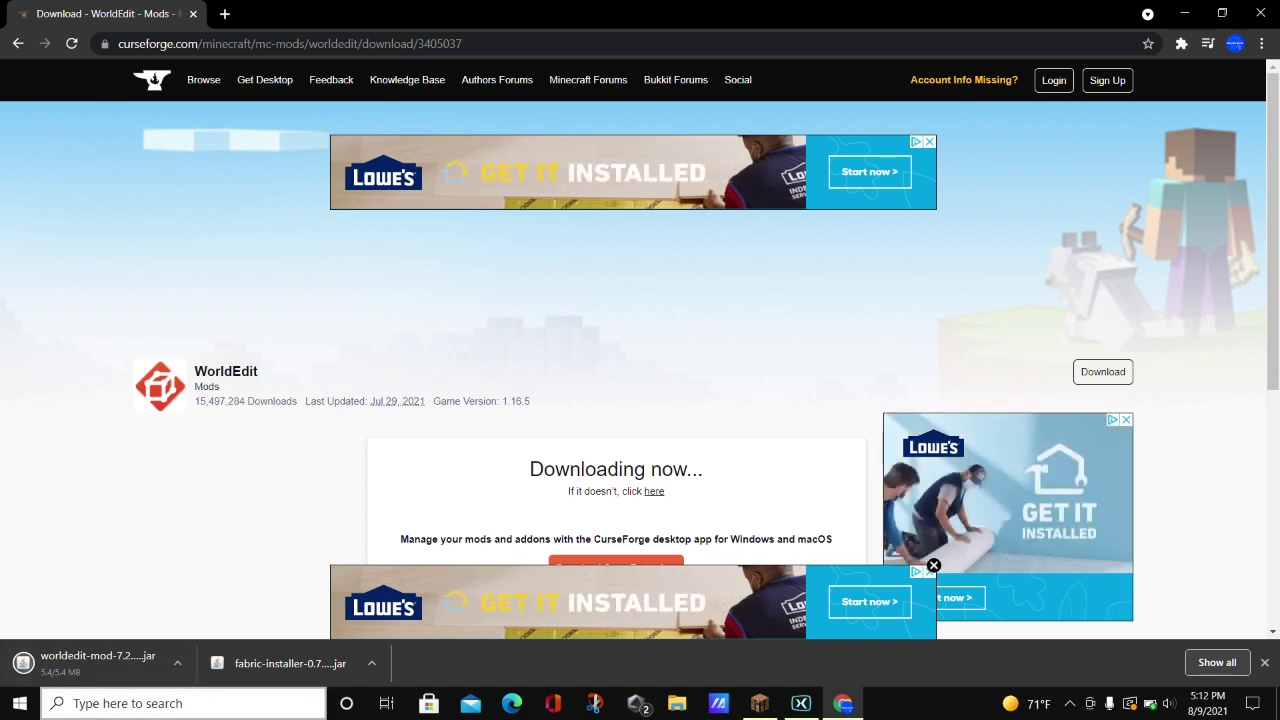
Open the Roaming application data folder by searching Windows for %appdata%
left_click(183, 703)
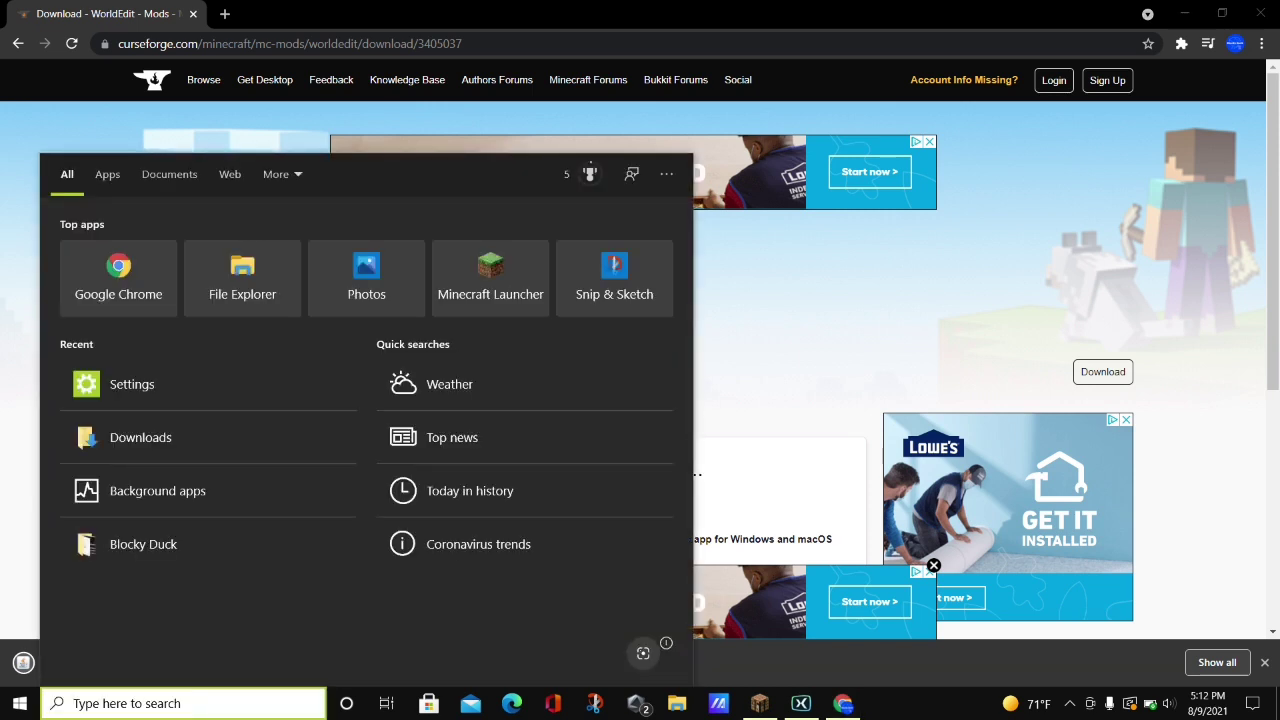
type("%ap")
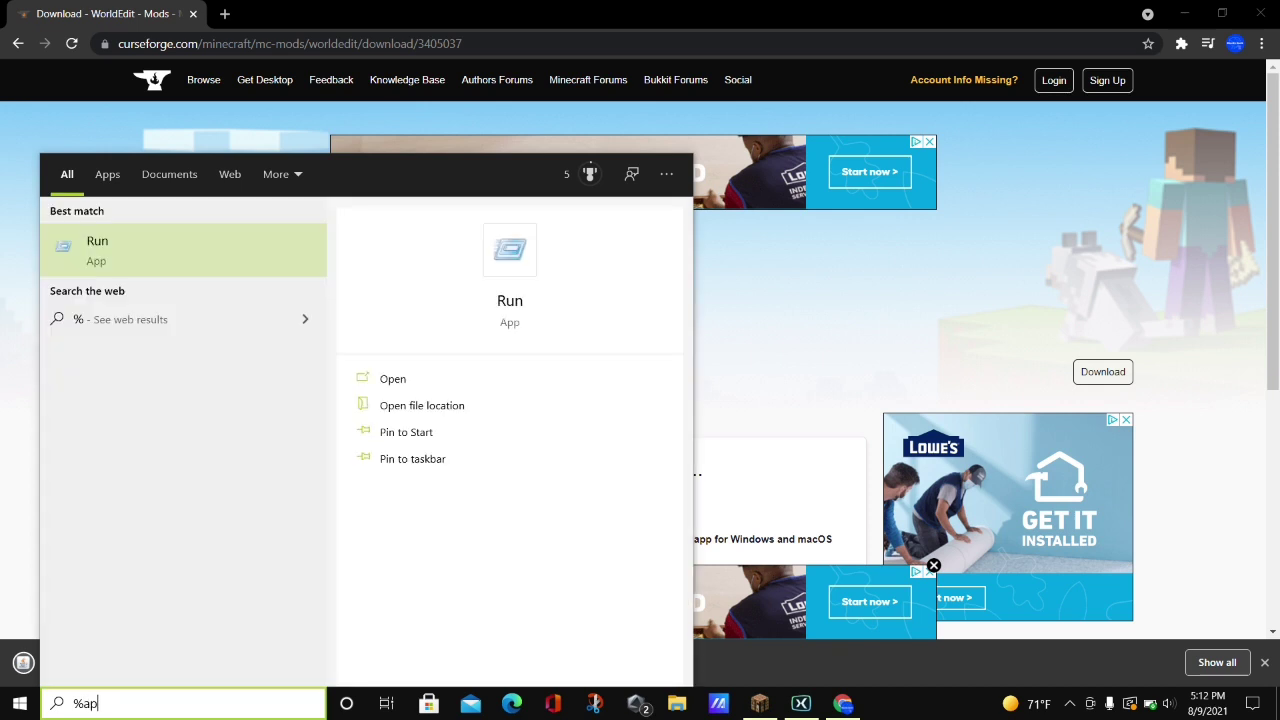
type("pdata%")
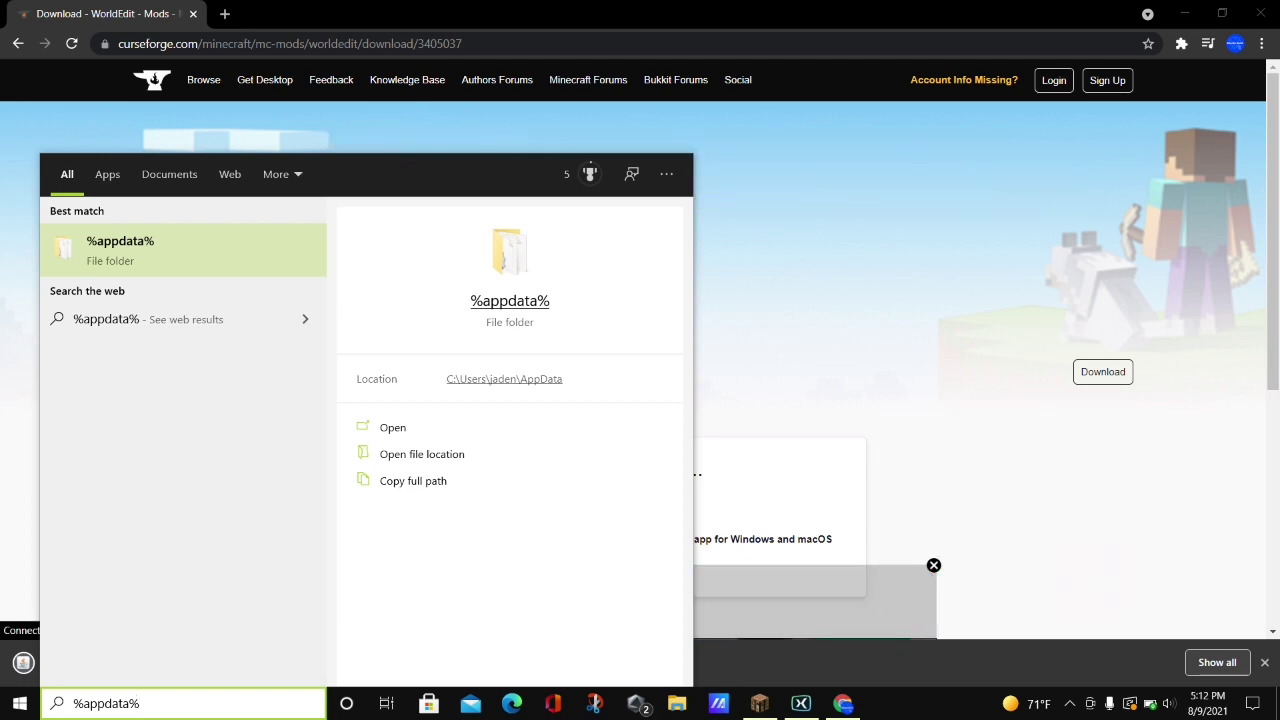
key("Return")
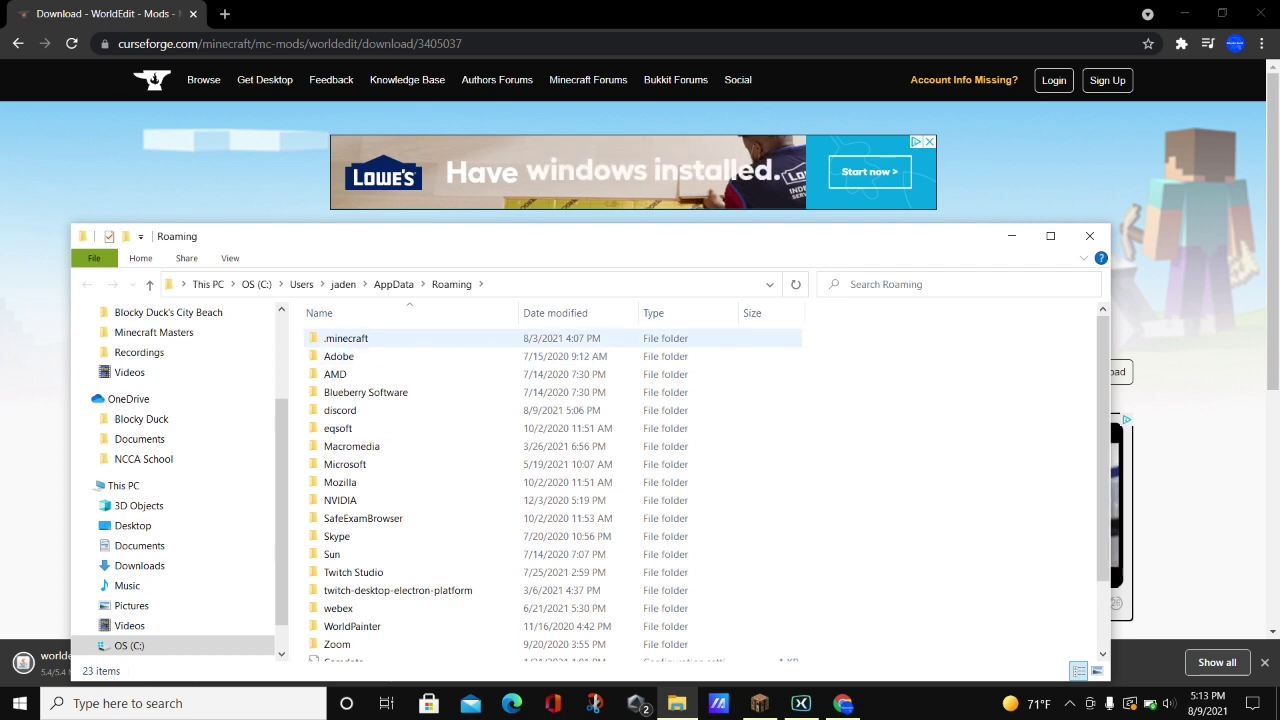
Open the .minecraft folder and locate the mods folder in its list
double_click(346, 342)
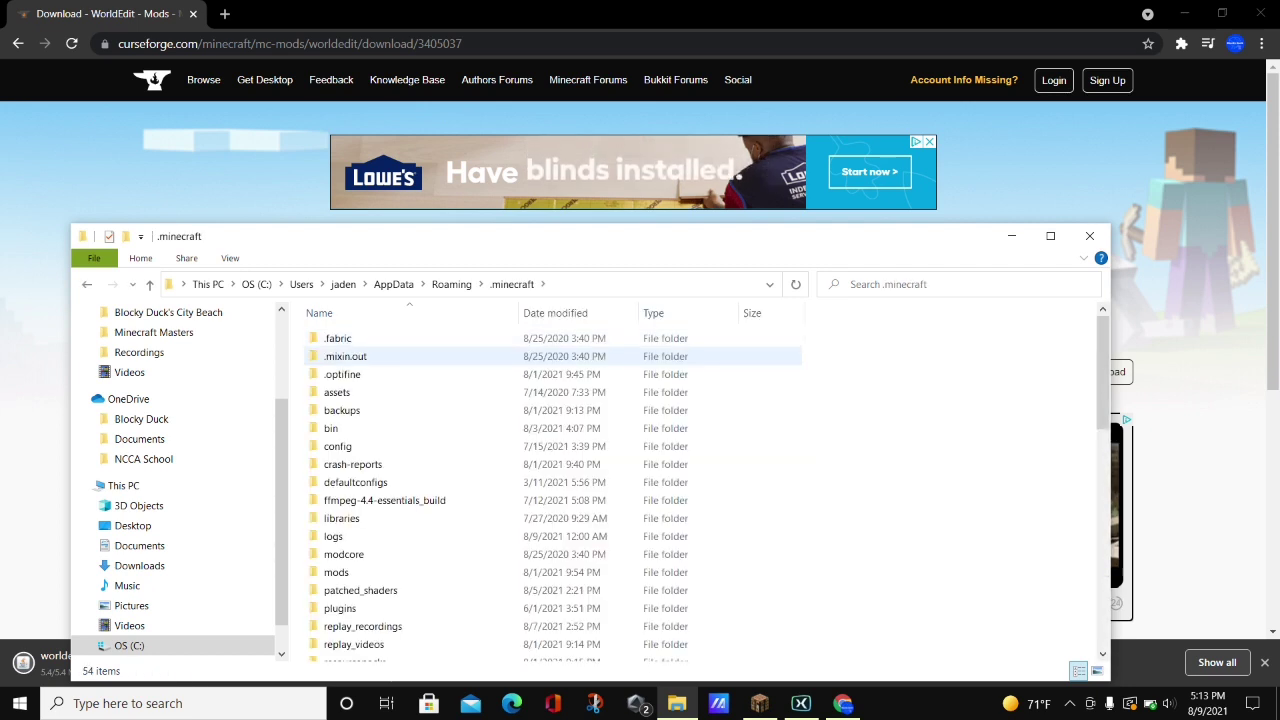
scroll(450, 370, "down", 3)
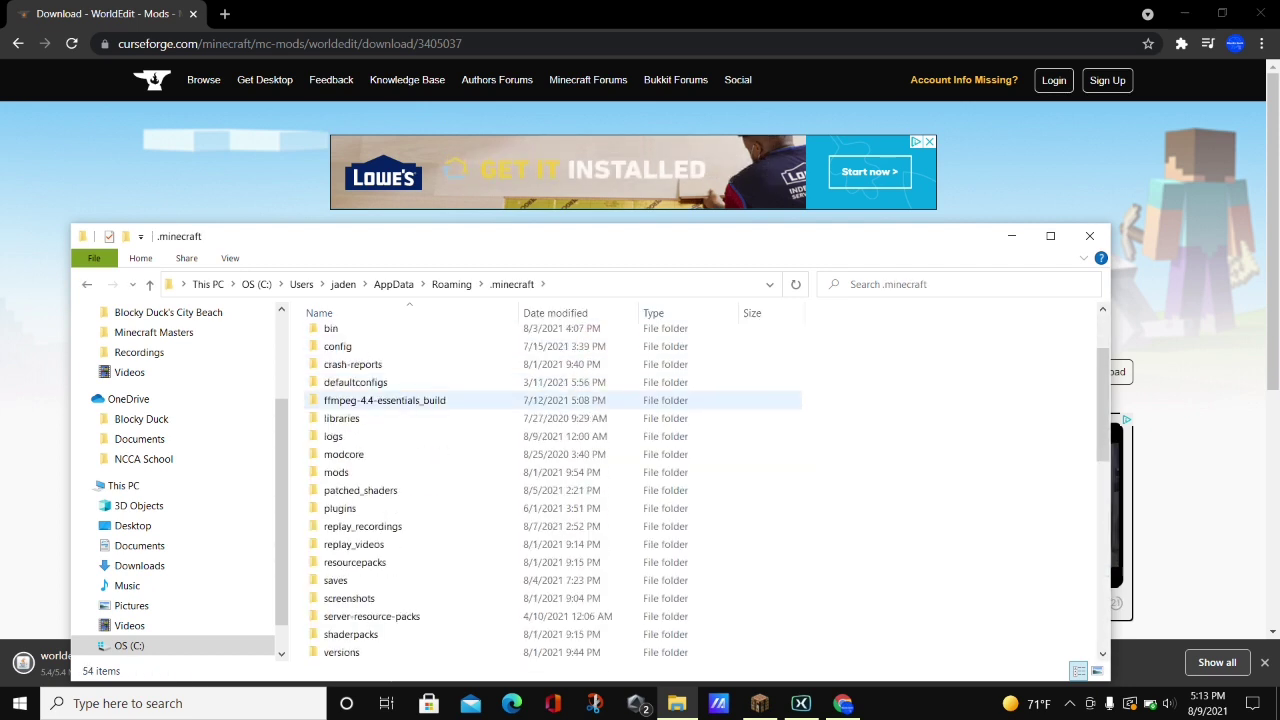
scroll(450, 382, "down", 1)
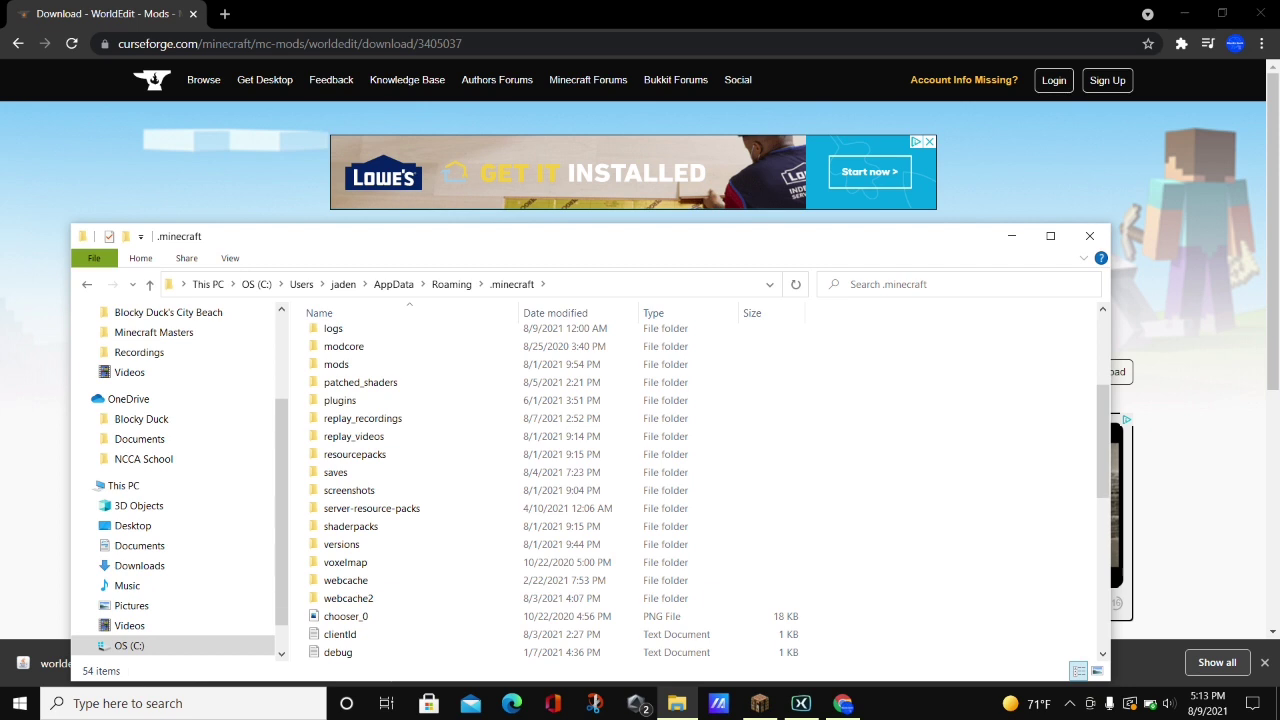
Try to create a new folder named mods inside the .minecraft folder
right_click(869, 374)
mouse_move(960, 578)
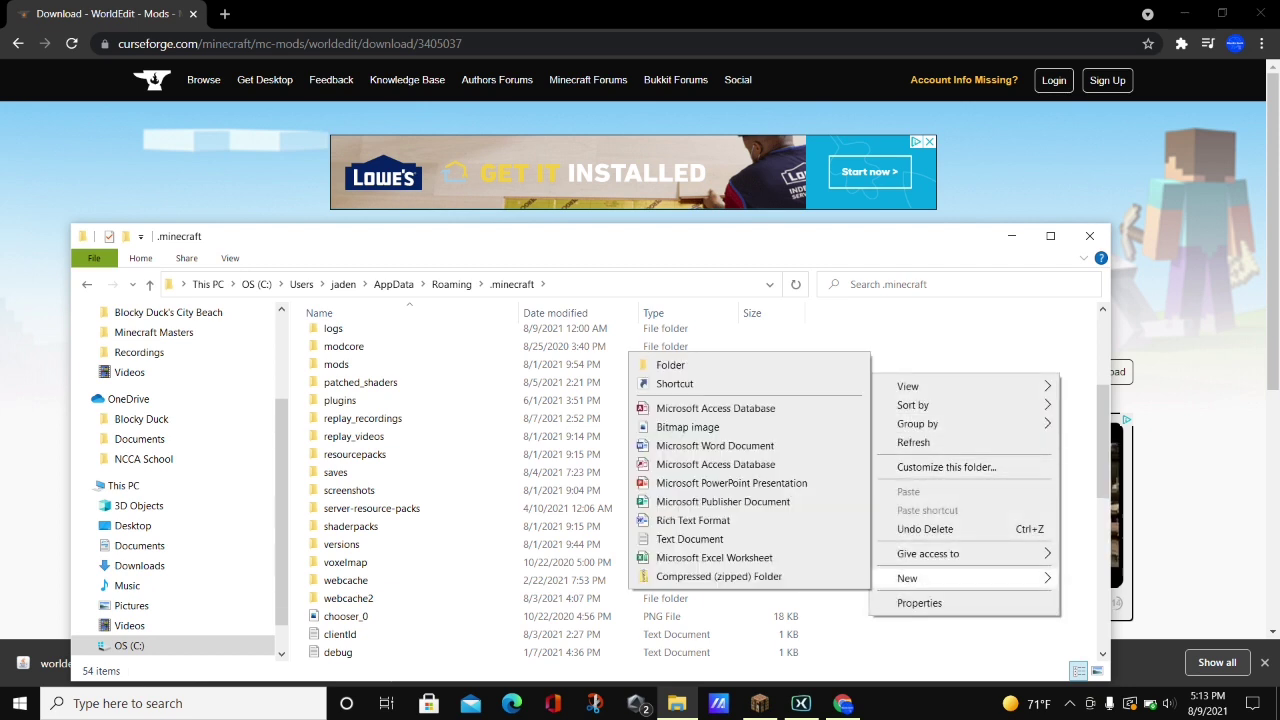
left_click(670, 365)
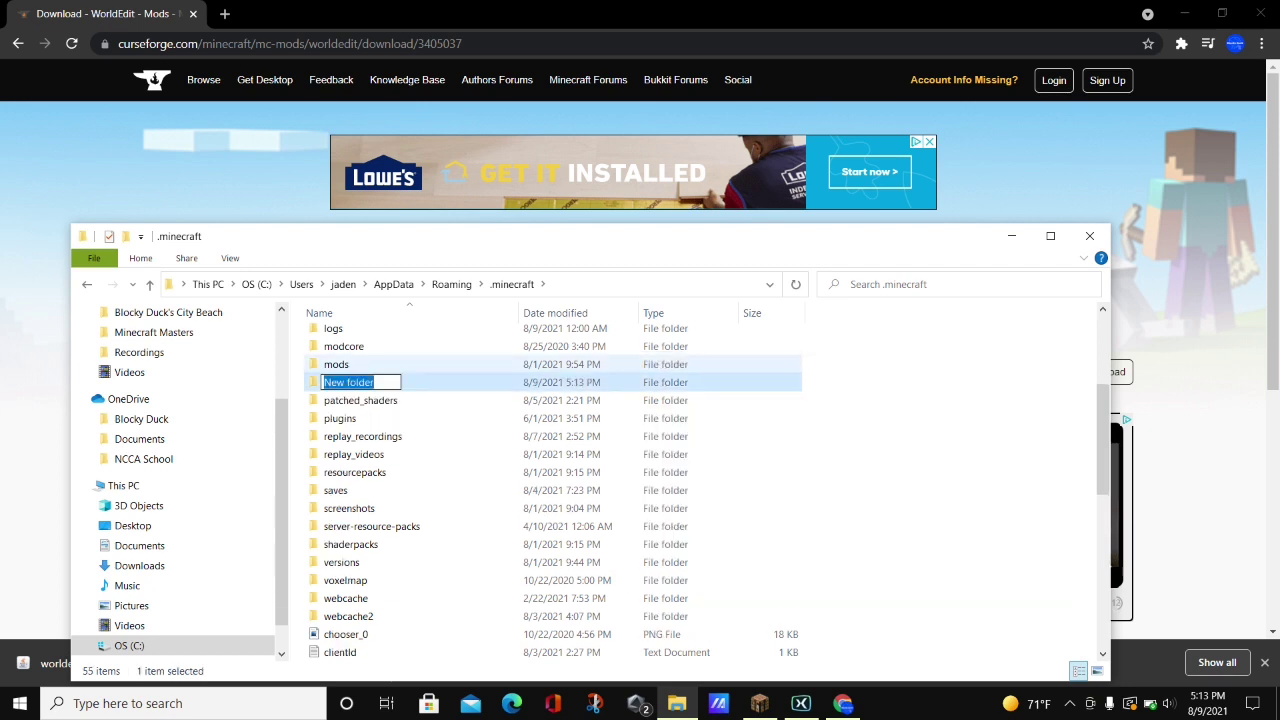
type("mods")
key("Return")
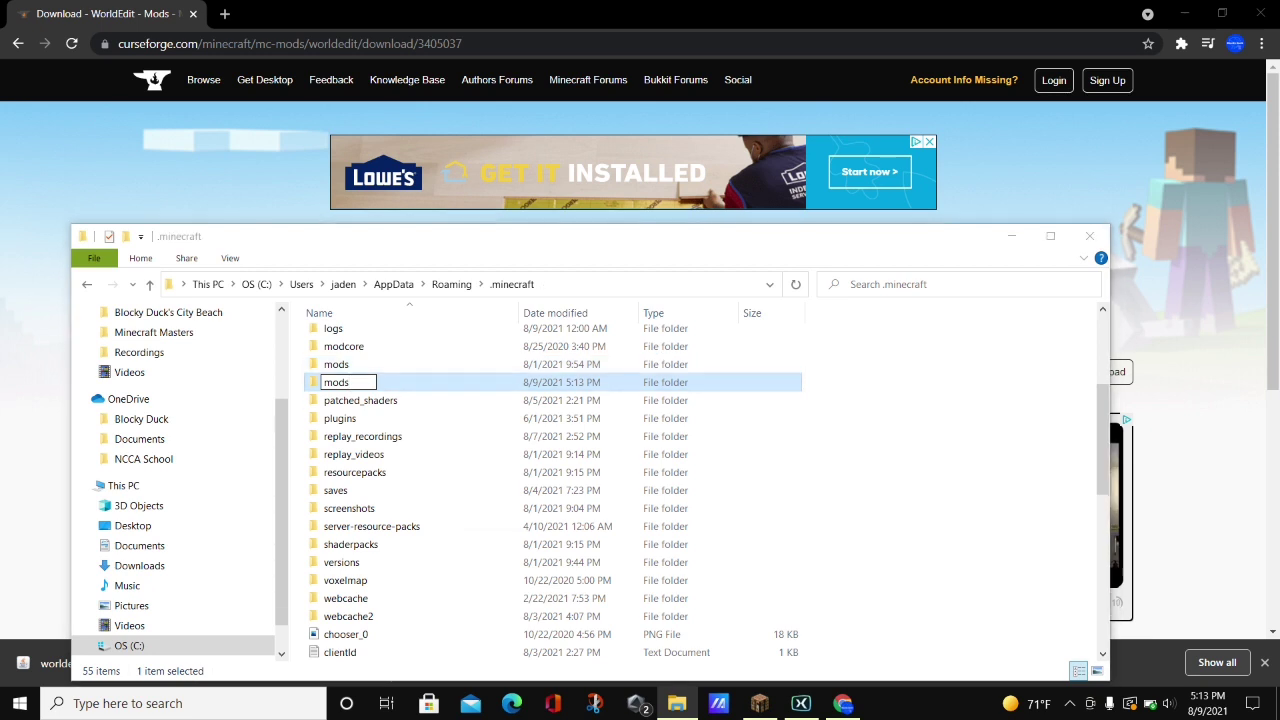
left_click(777, 503)
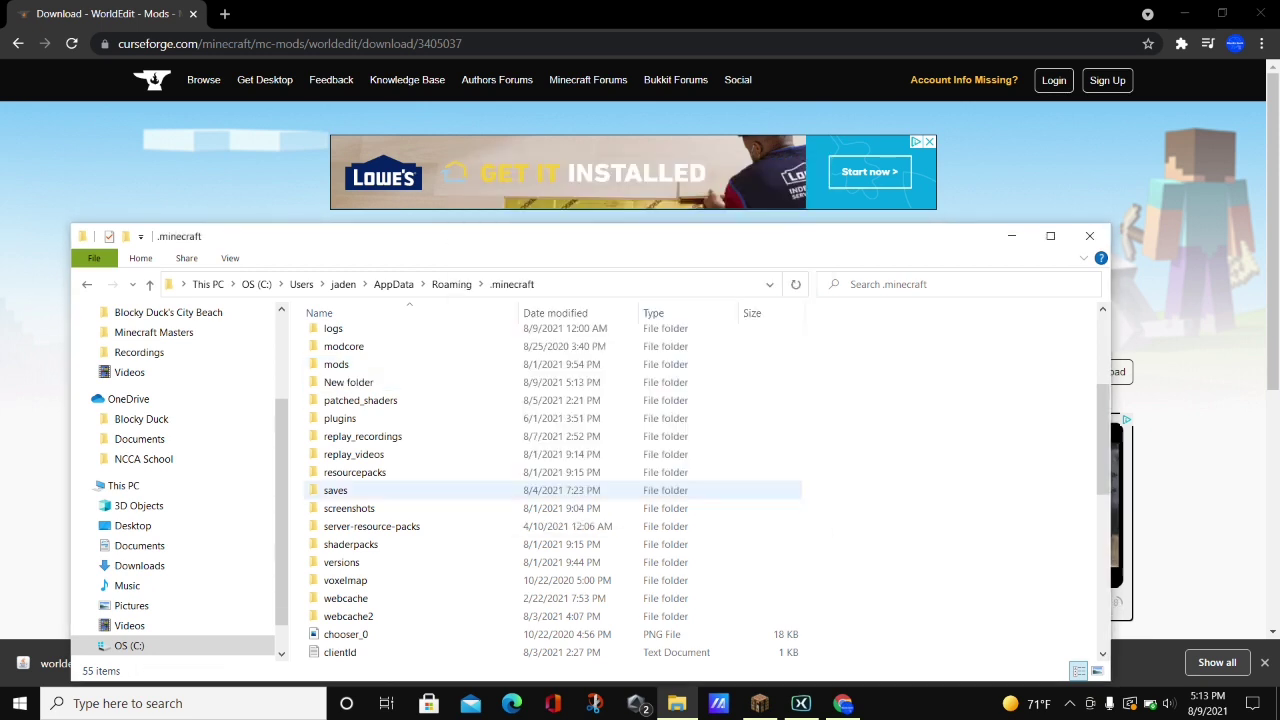
Delete the newly created "New folder" from the .minecraft folder
left_click(348, 382)
right_click(505, 386)
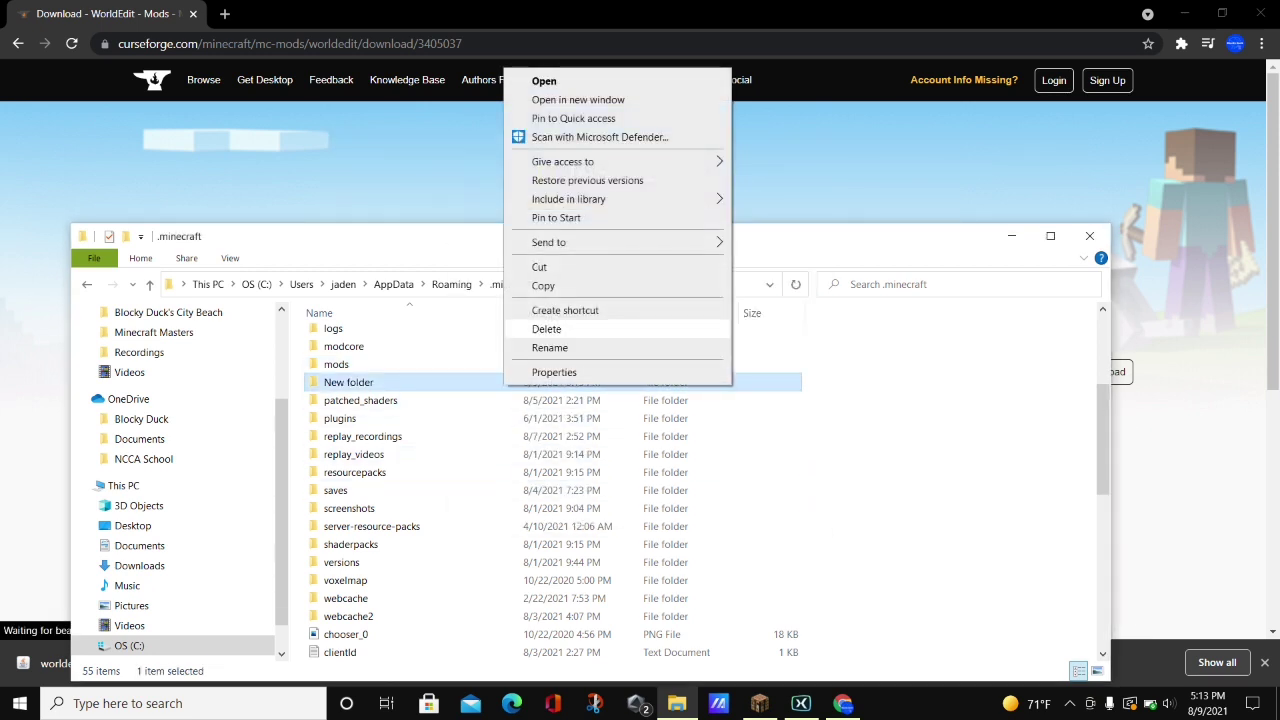
left_click(540, 332)
key("Delete")
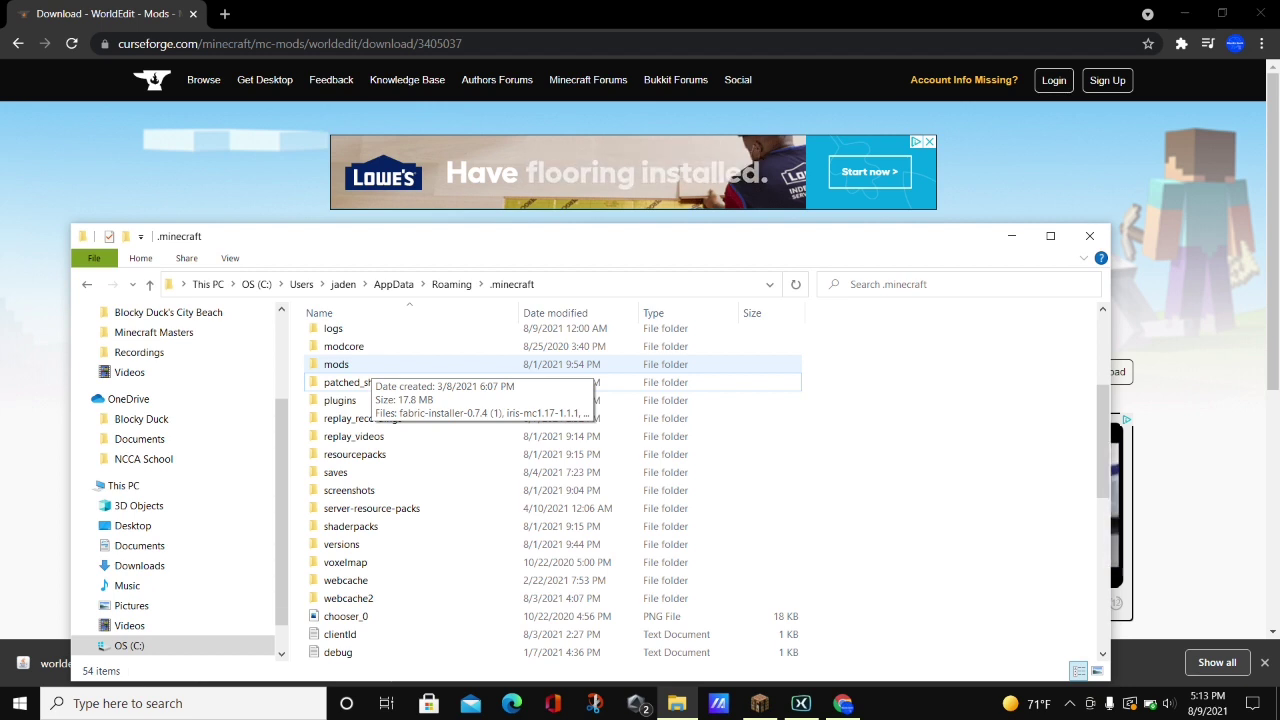
Open the existing mods folder and show the downloaded WorldEdit file in its Downloads folder
double_click(360, 365)
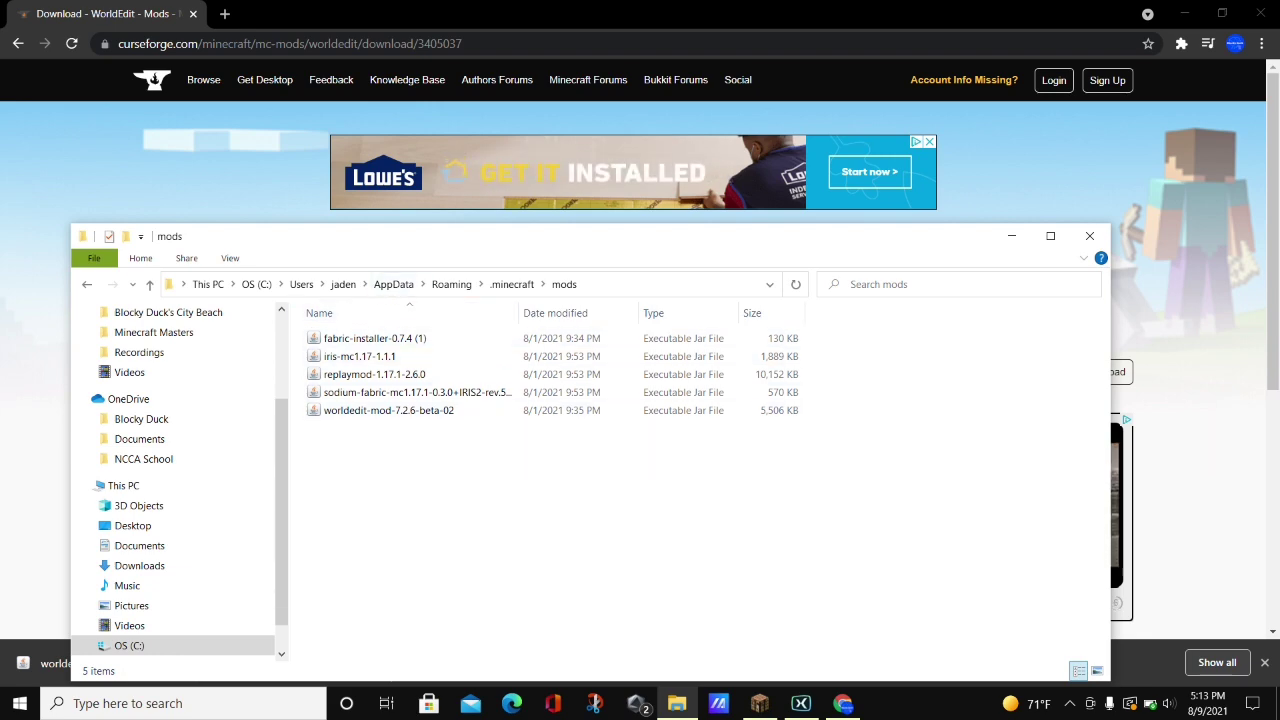
left_click_drag(430, 243, 671, 237)
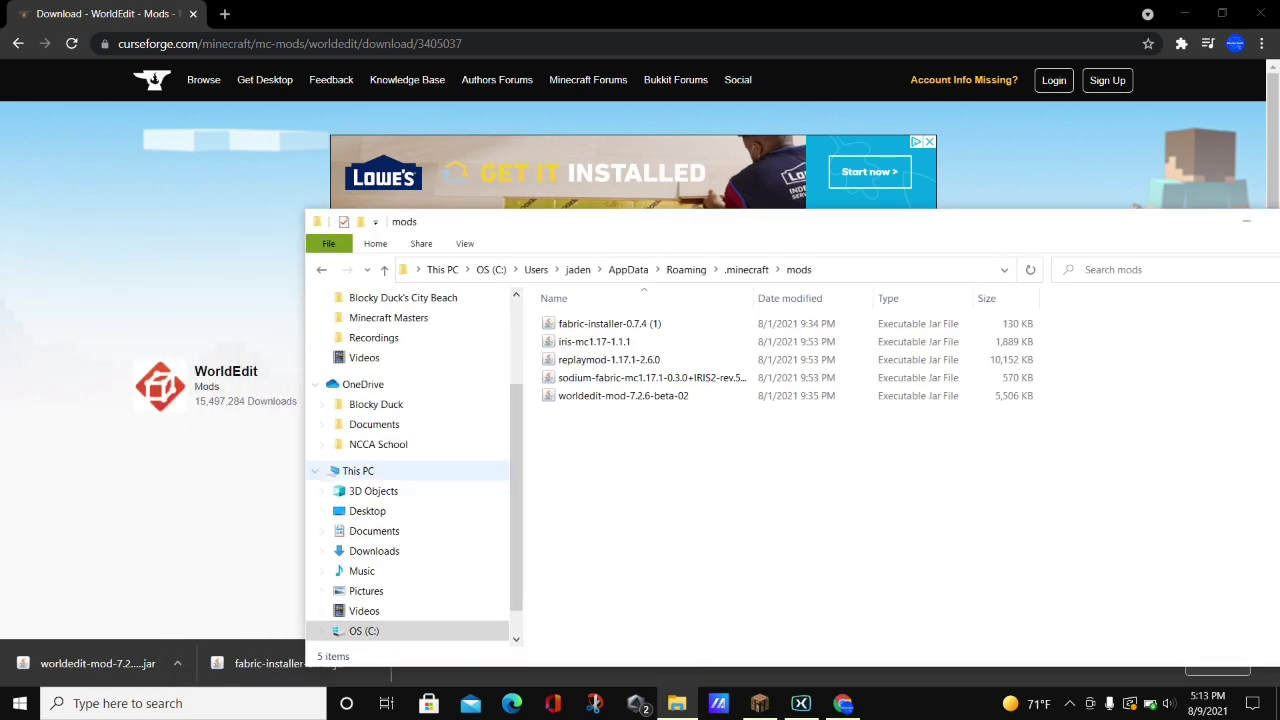
left_click(177, 663)
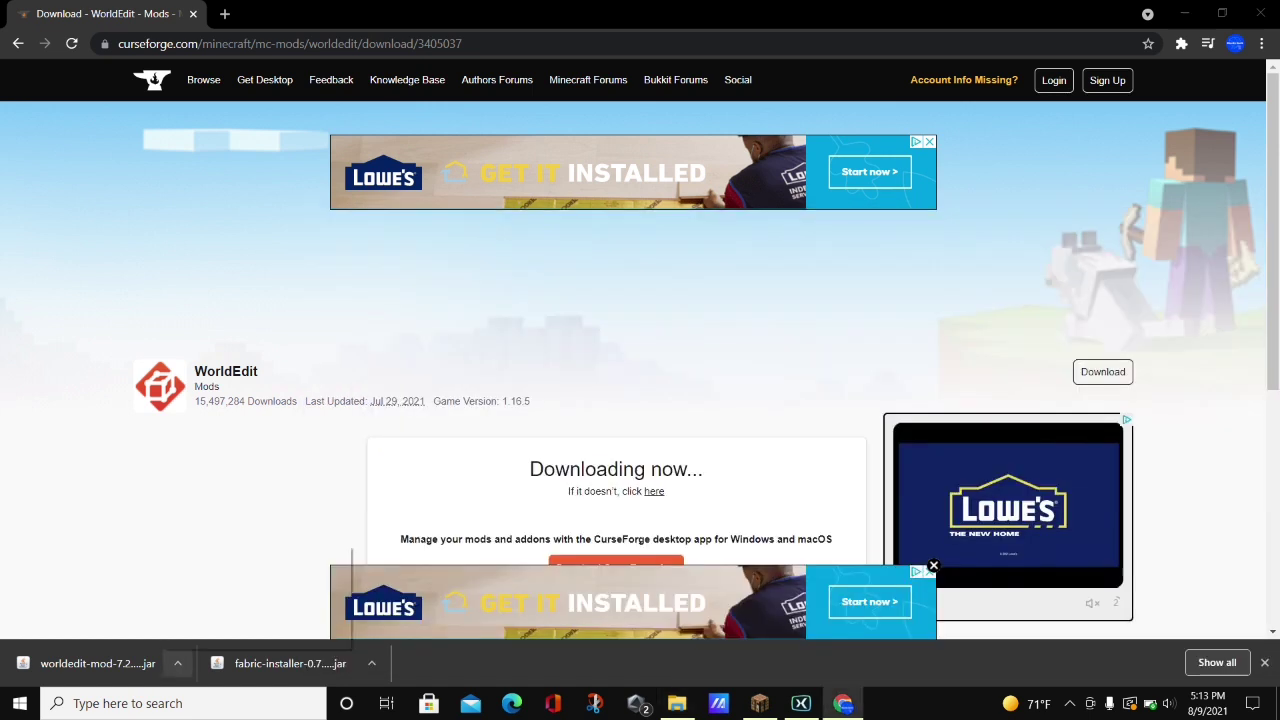
left_click(224, 607)
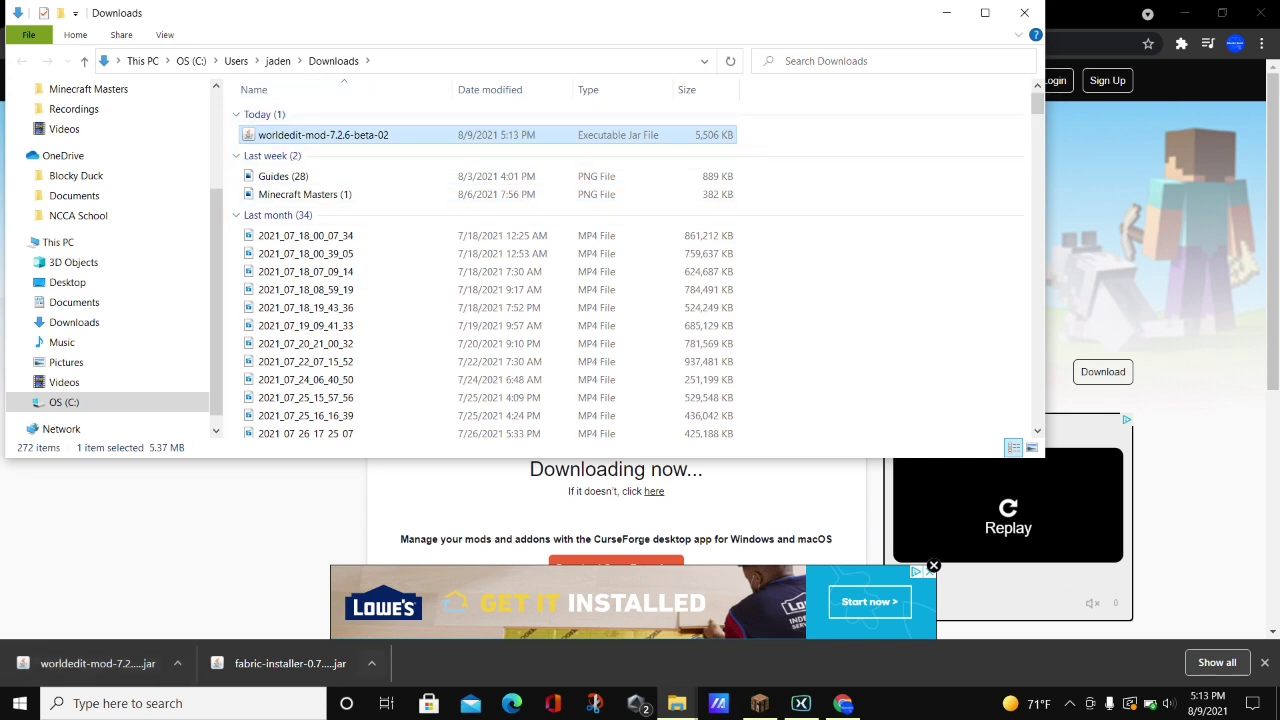
Try to move worldedit-mod-7.2.6-beta-02 from Downloads into the mods folder, and cancel replacing the existing file
left_click(676, 703)
left_click(586, 682)
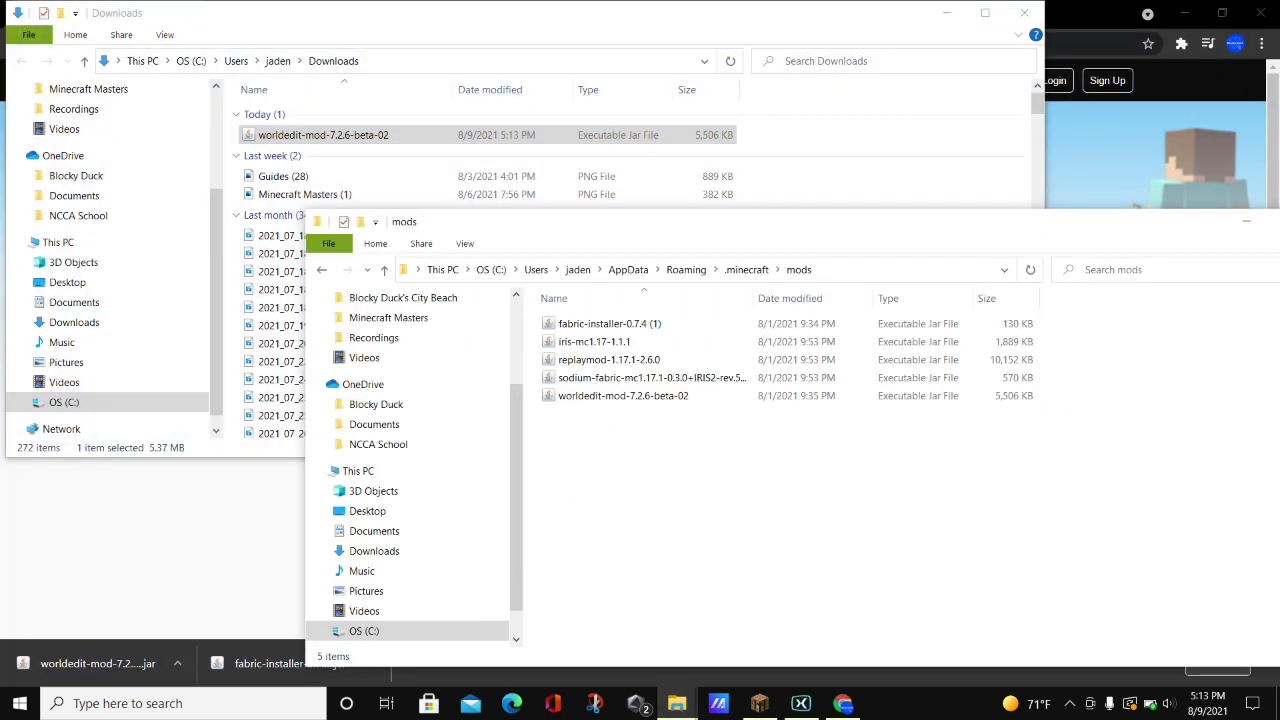
left_click_drag(640, 221, 656, 254)
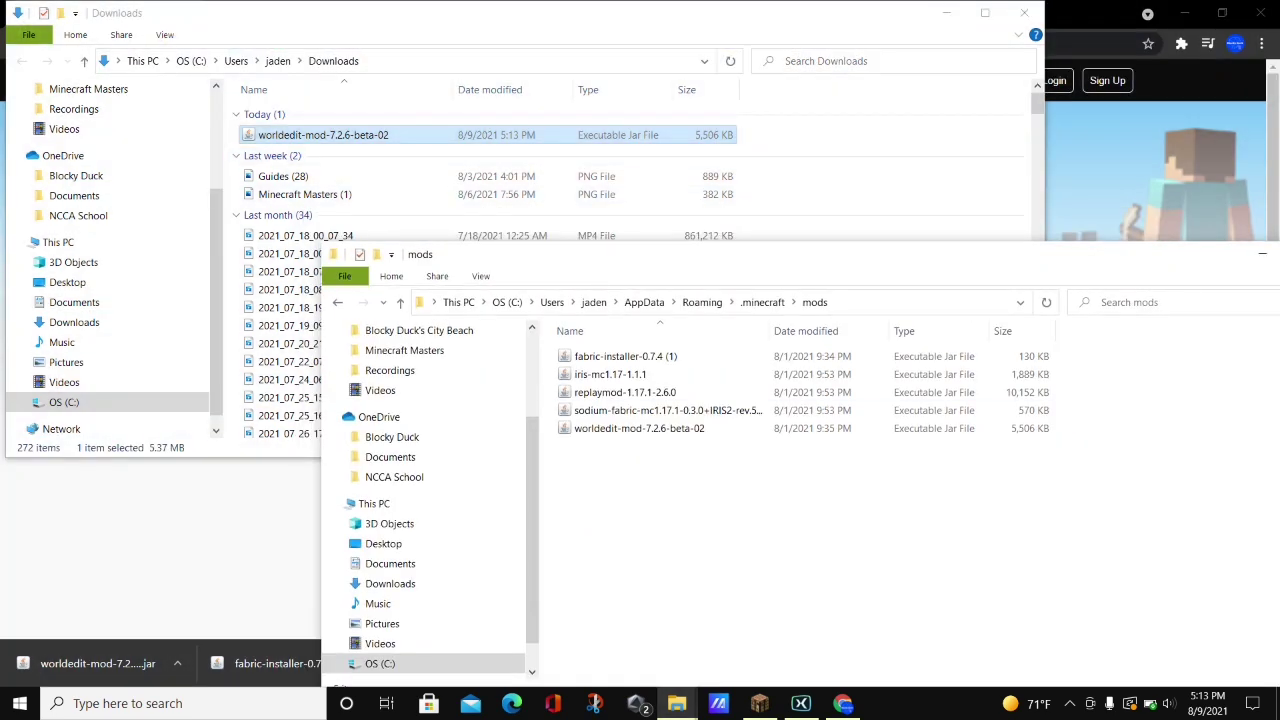
left_click(323, 134)
left_click_drag(600, 135, 652, 549)
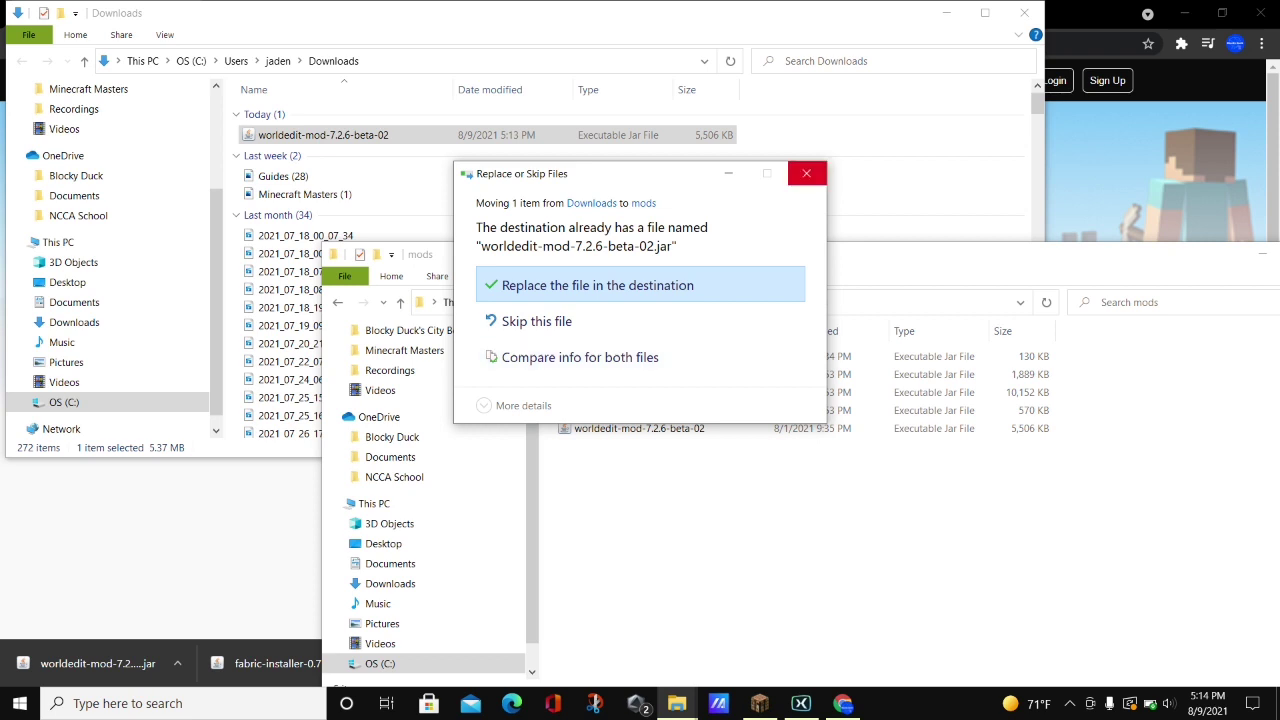
left_click(806, 174)
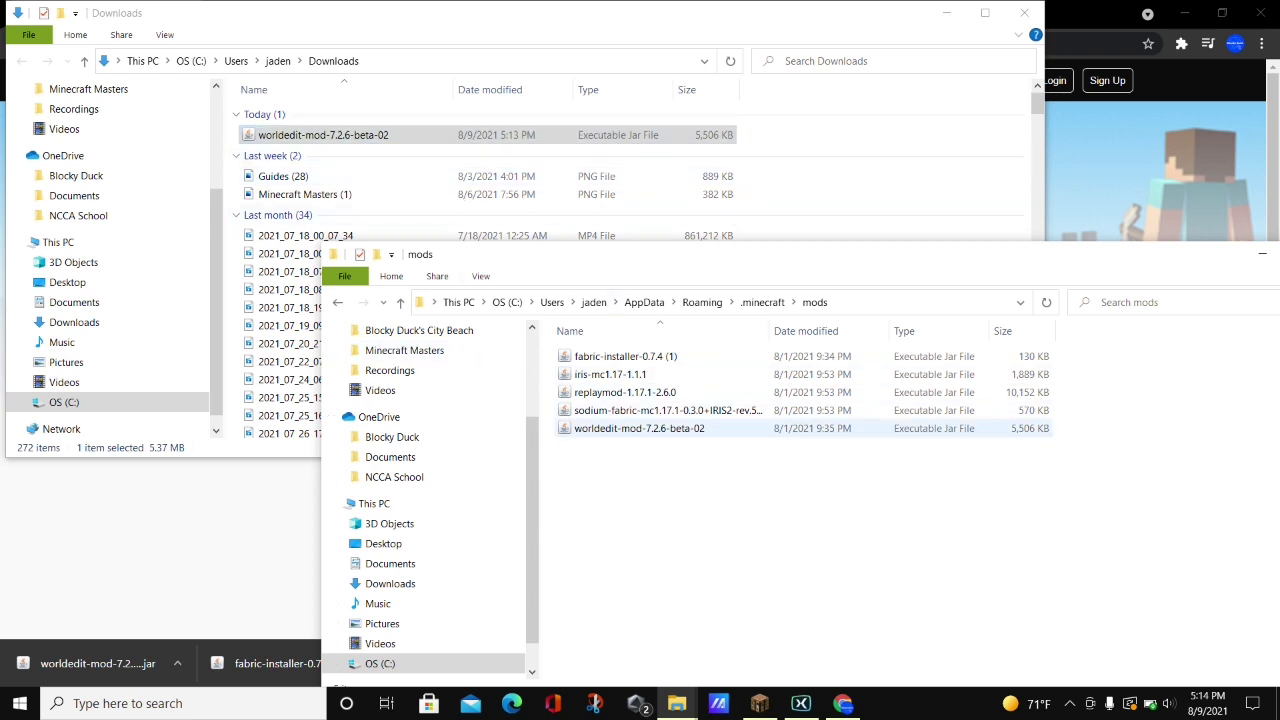
Close the mods and Downloads windows and Chrome, and start the Minecraft Launcher from the desktop
left_click_drag(788, 254, 487, 276)
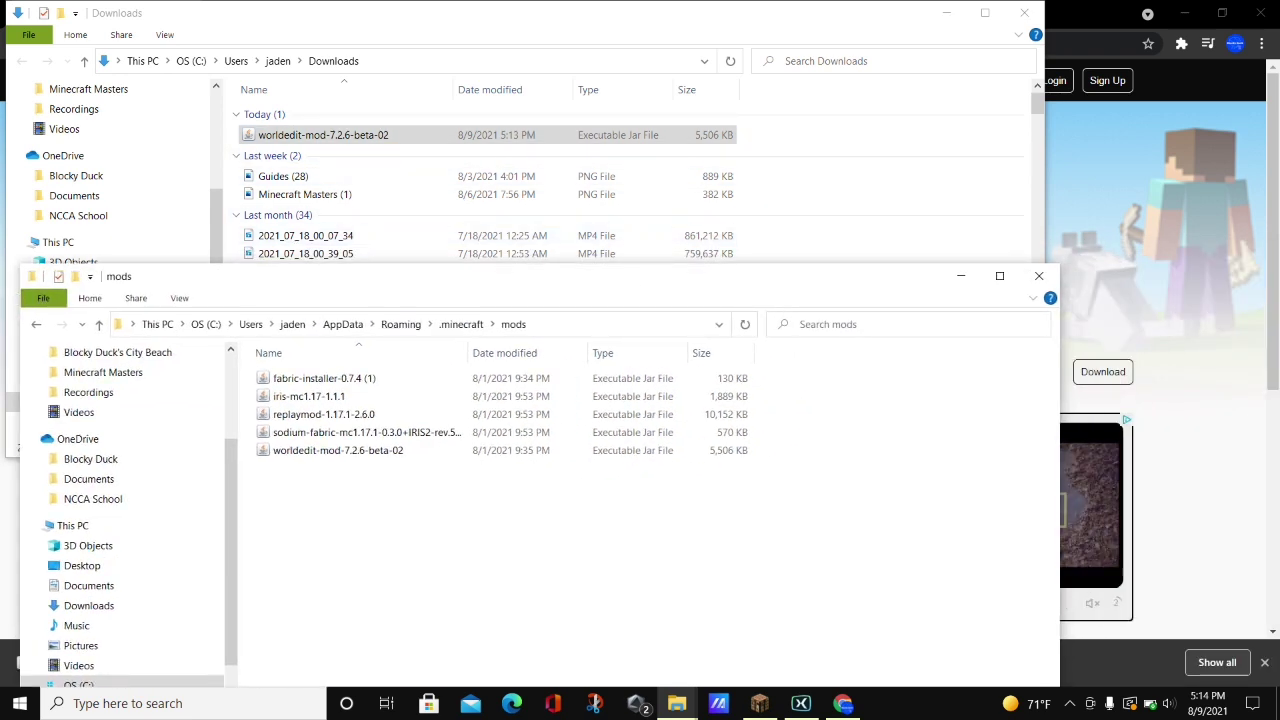
left_click(1039, 276)
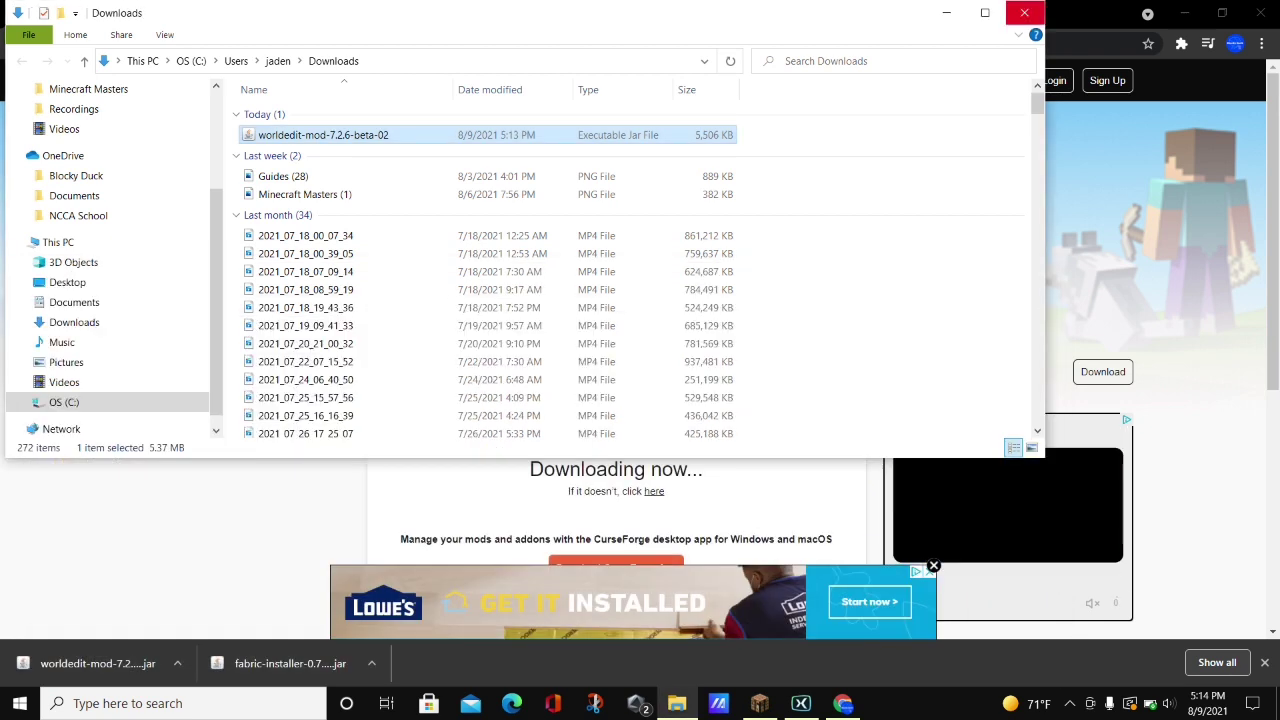
left_click(1024, 12)
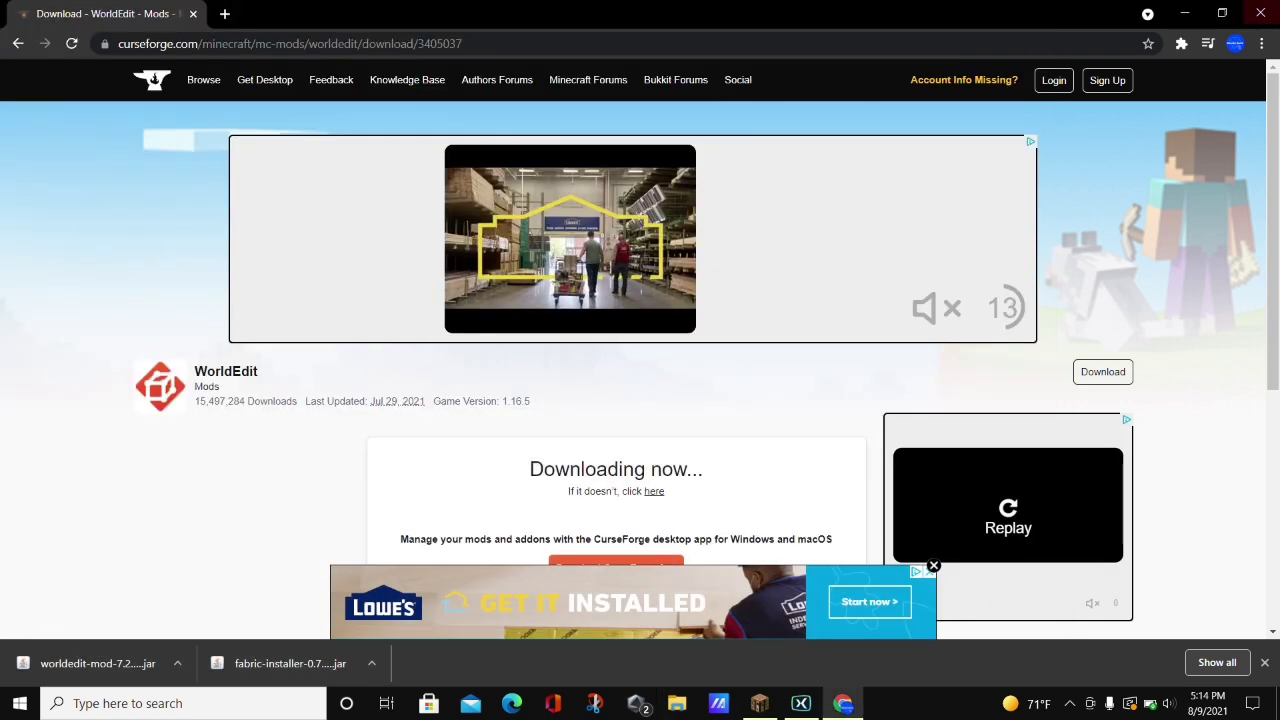
left_click(1261, 13)
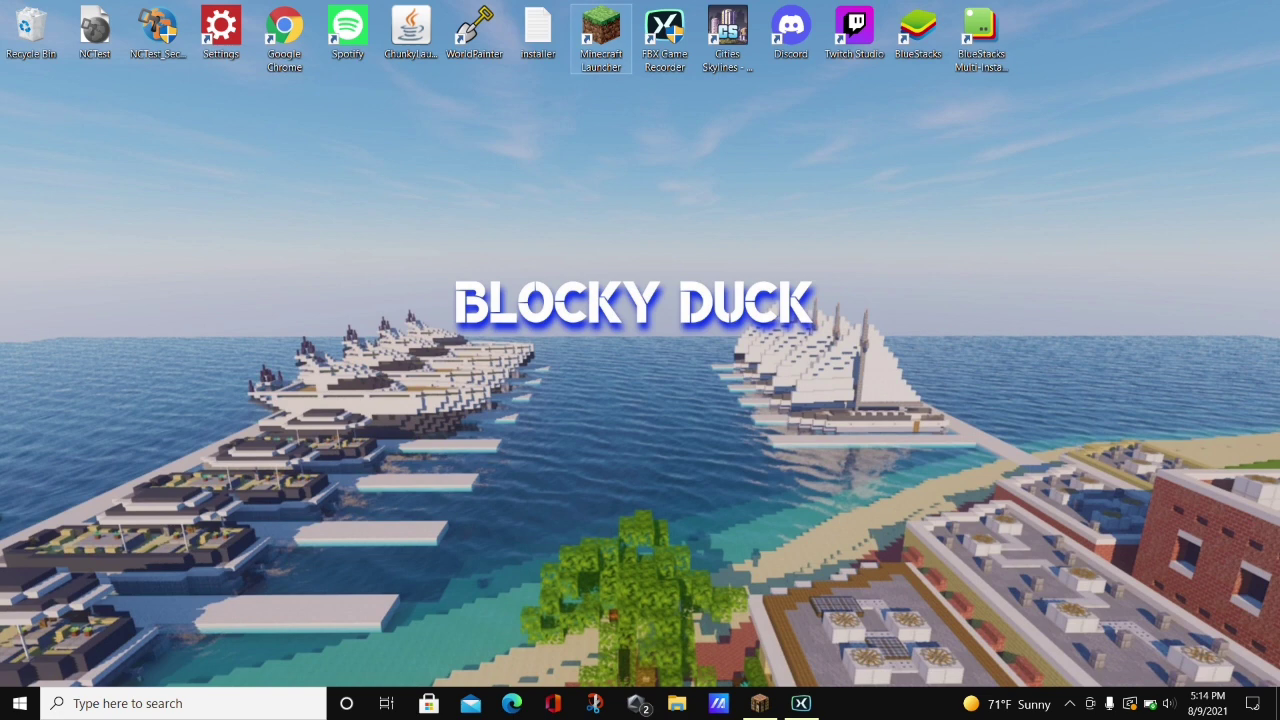
double_click(601, 35)
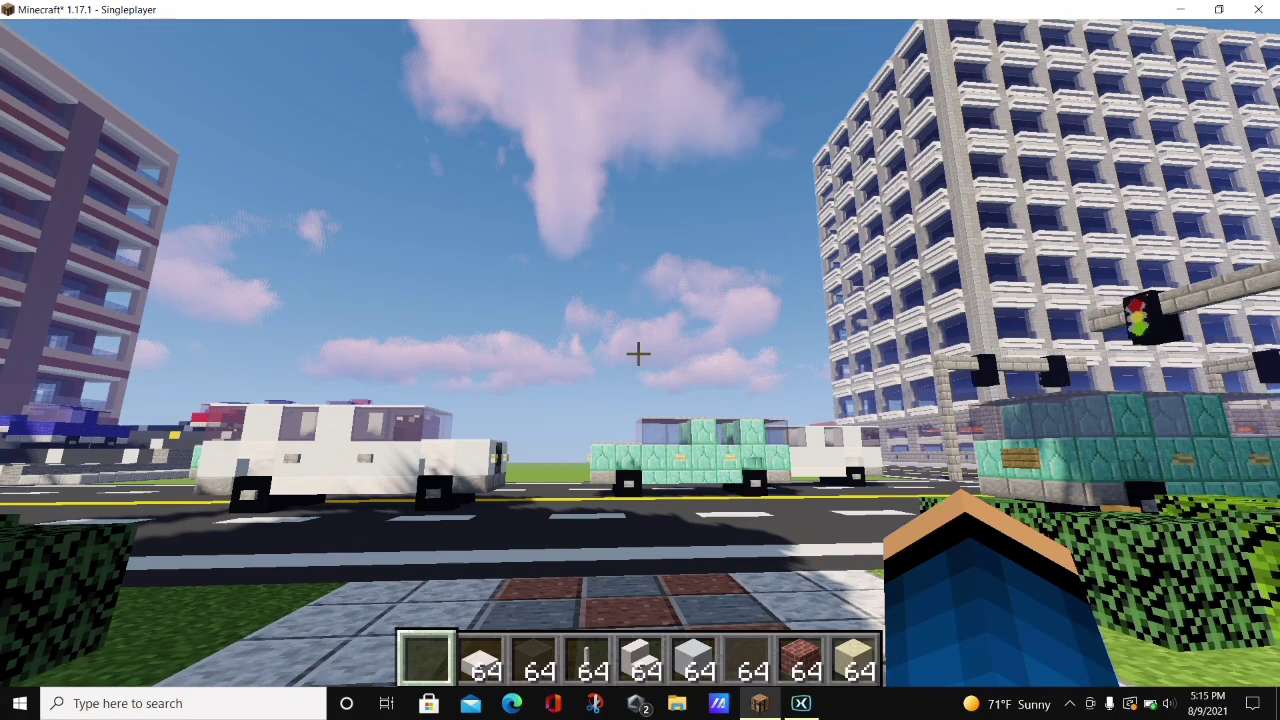
Get the WorldEdit selection wand in the singleplayer world with the //wand command
key("w")
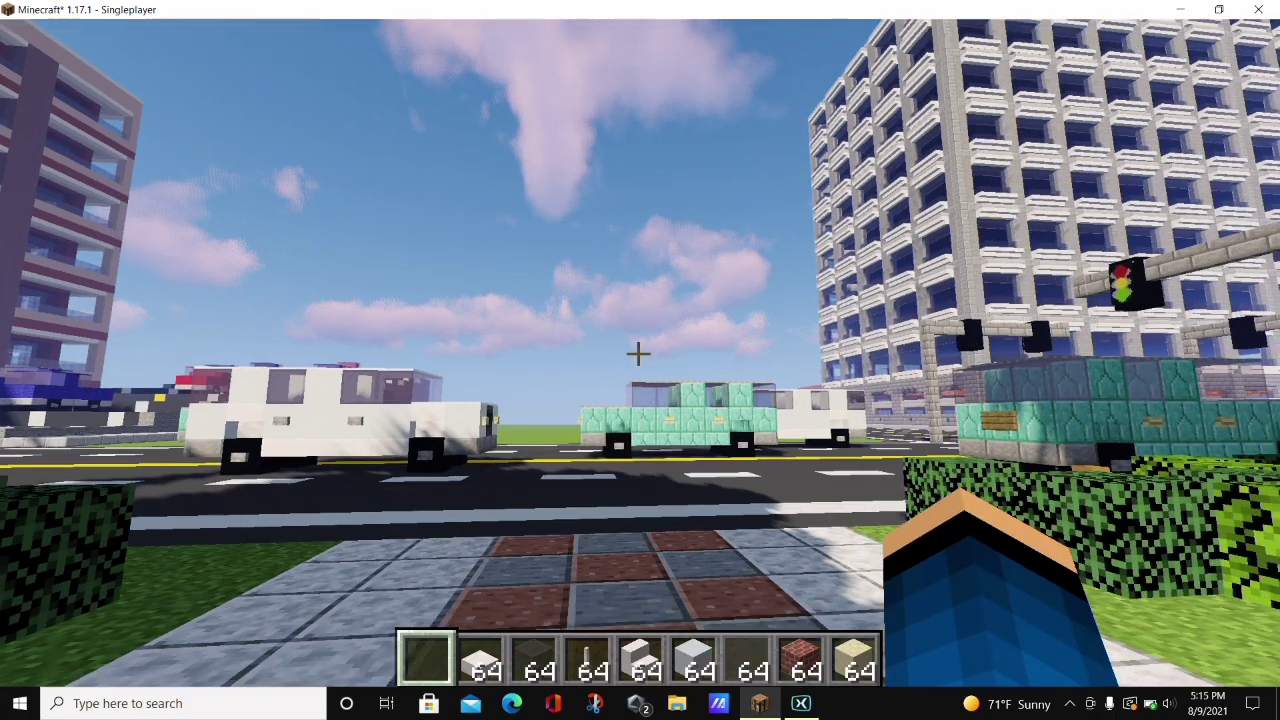
key("w")
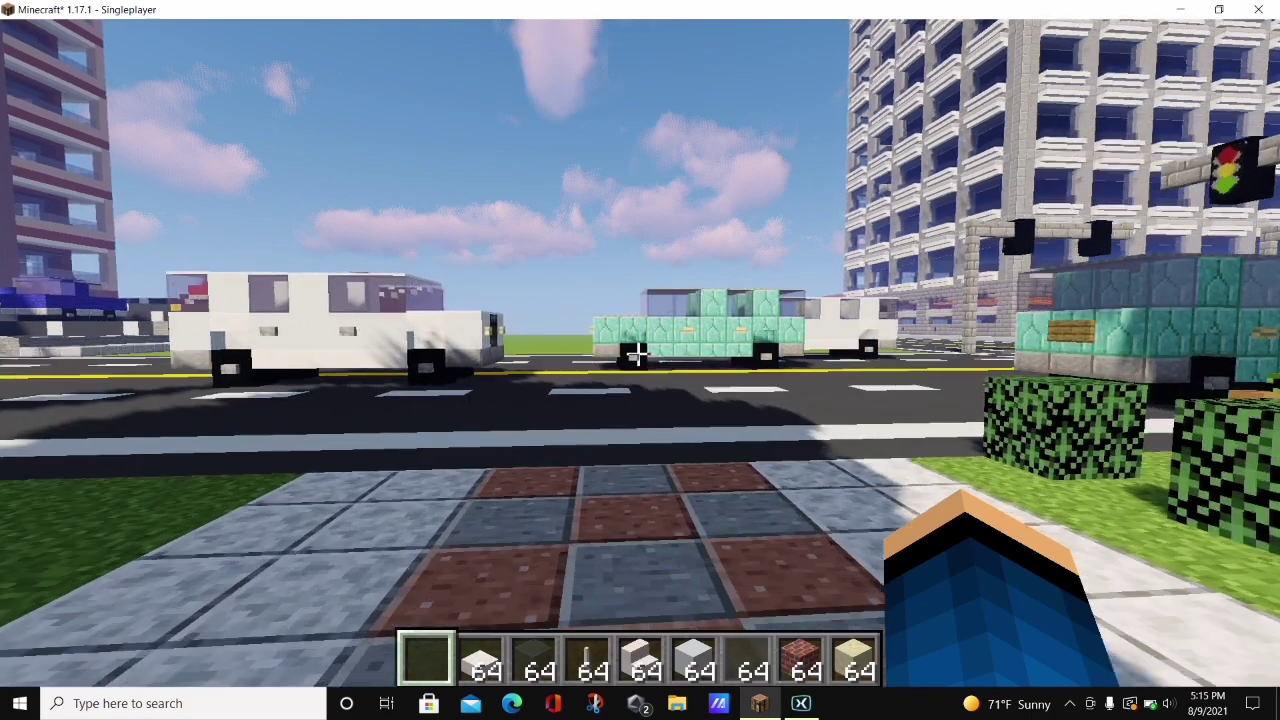
key("s")
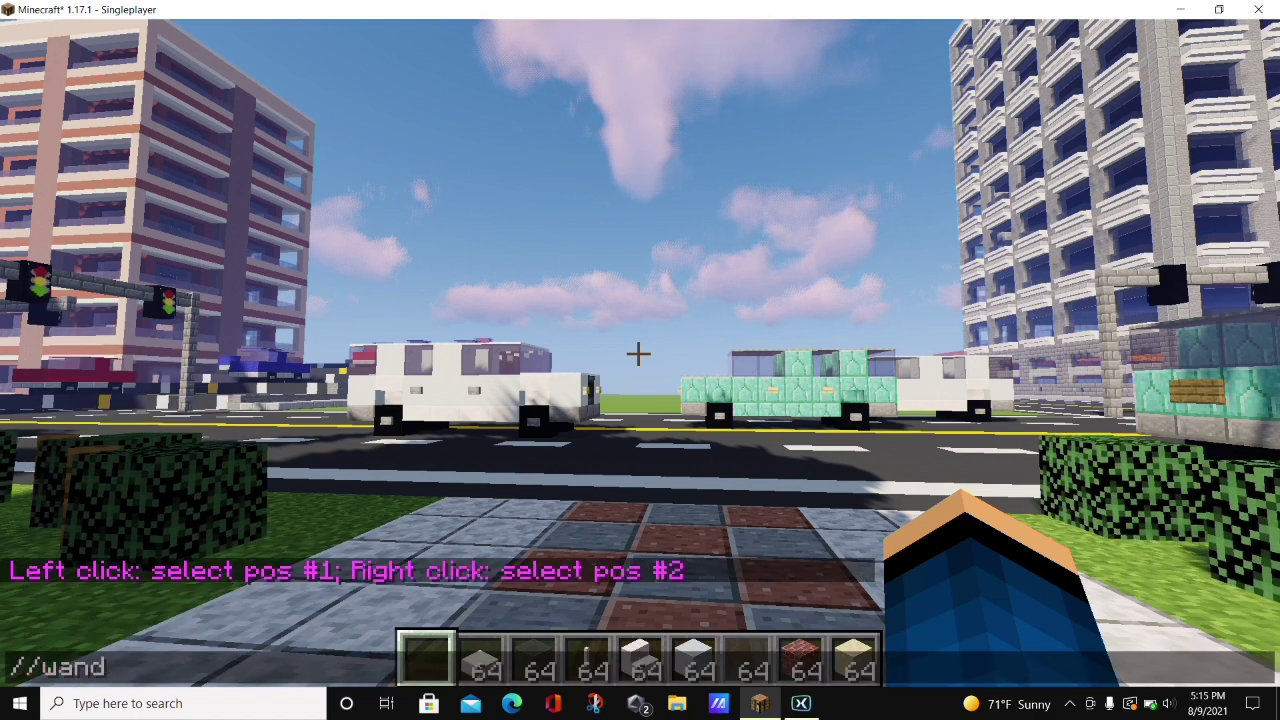
key("w")
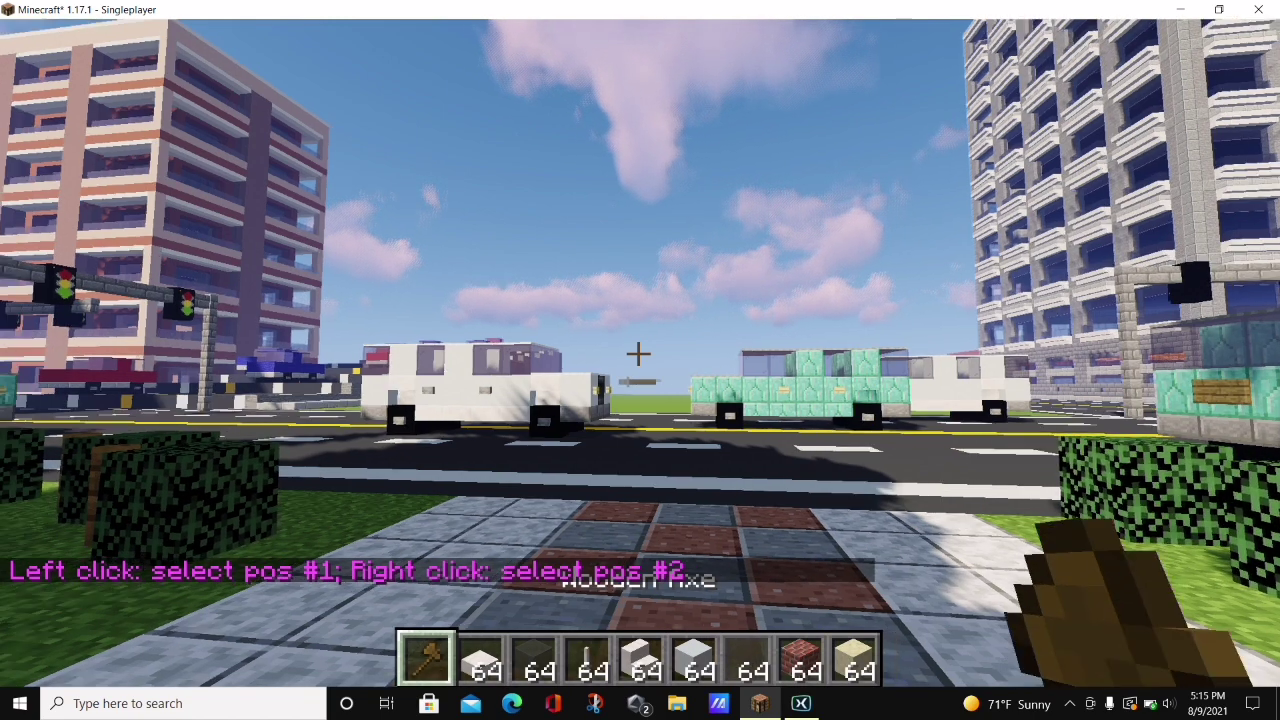
Fly up and look over the city's park, towers and street intersections while holding the wooden axe
key("space")
key("space")
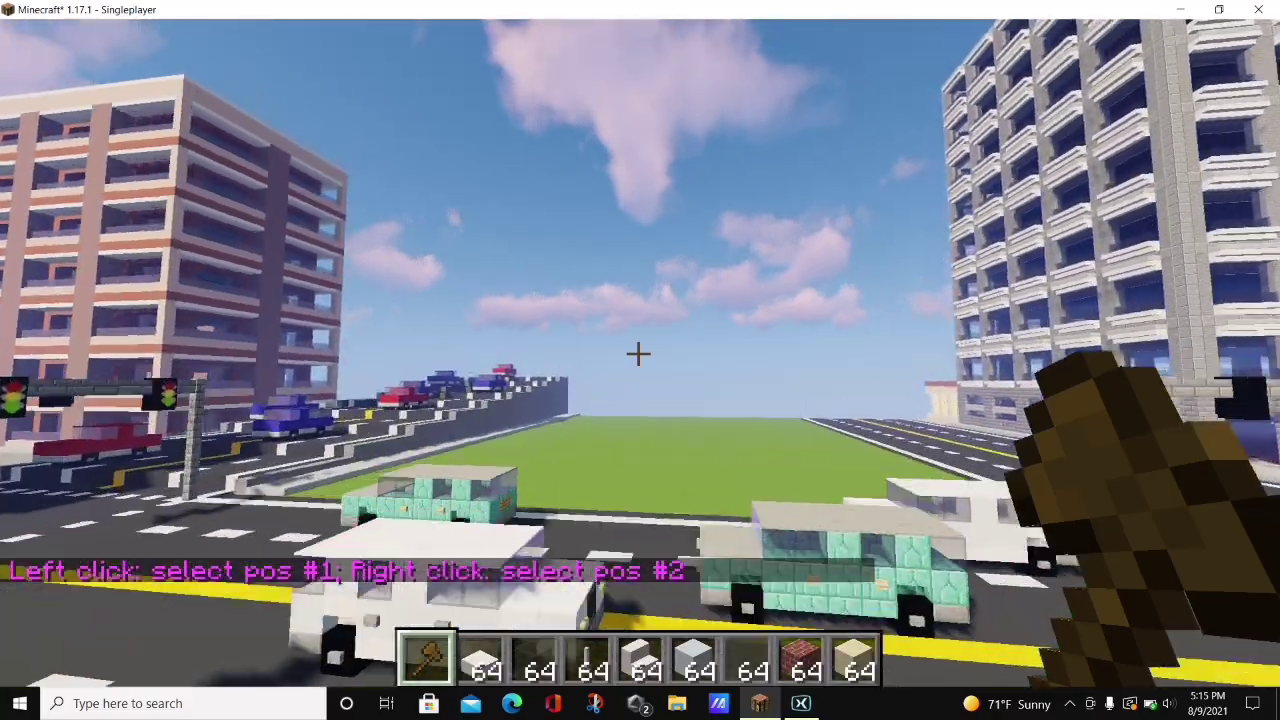
key("space")
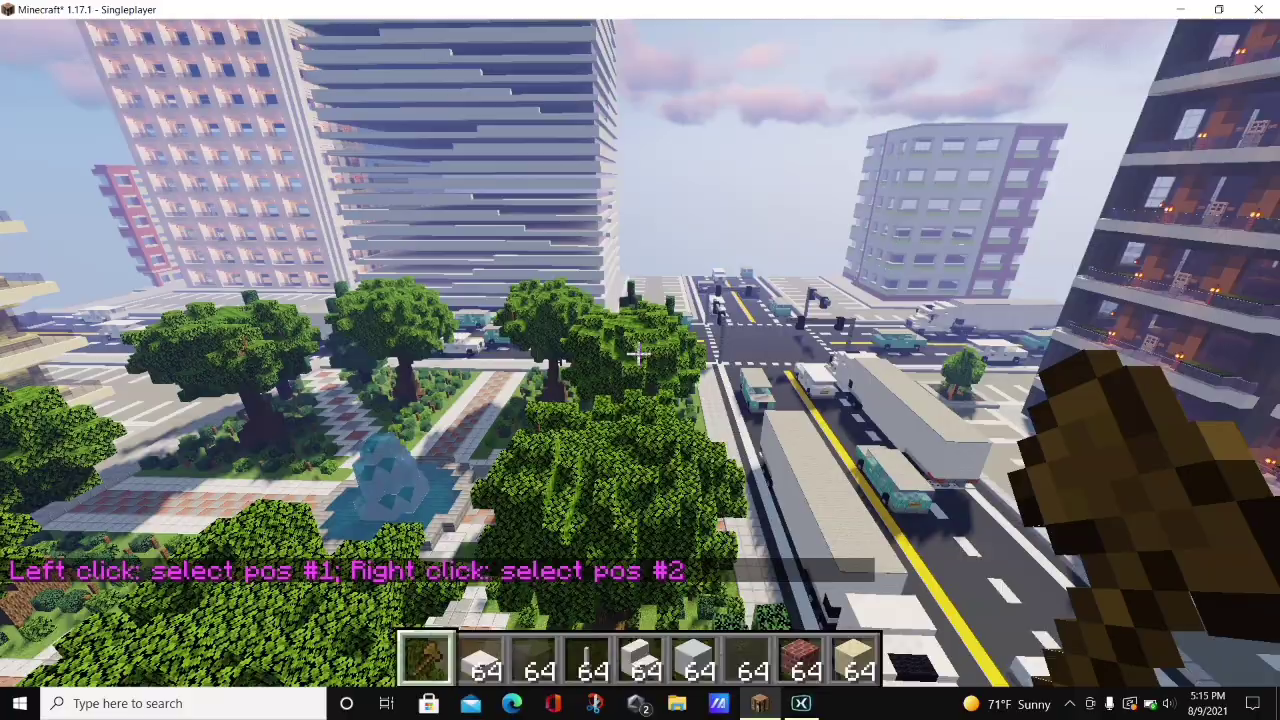
mouse_move(637, 350)
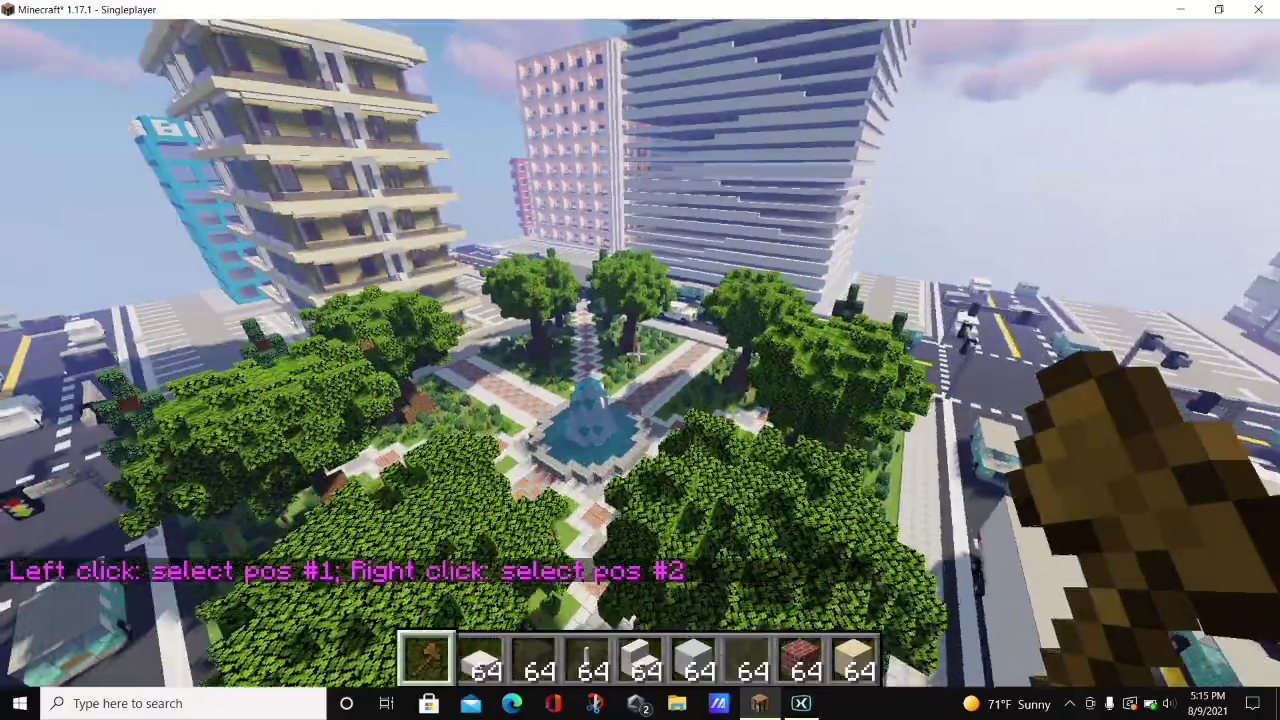
key("w")
key("w")
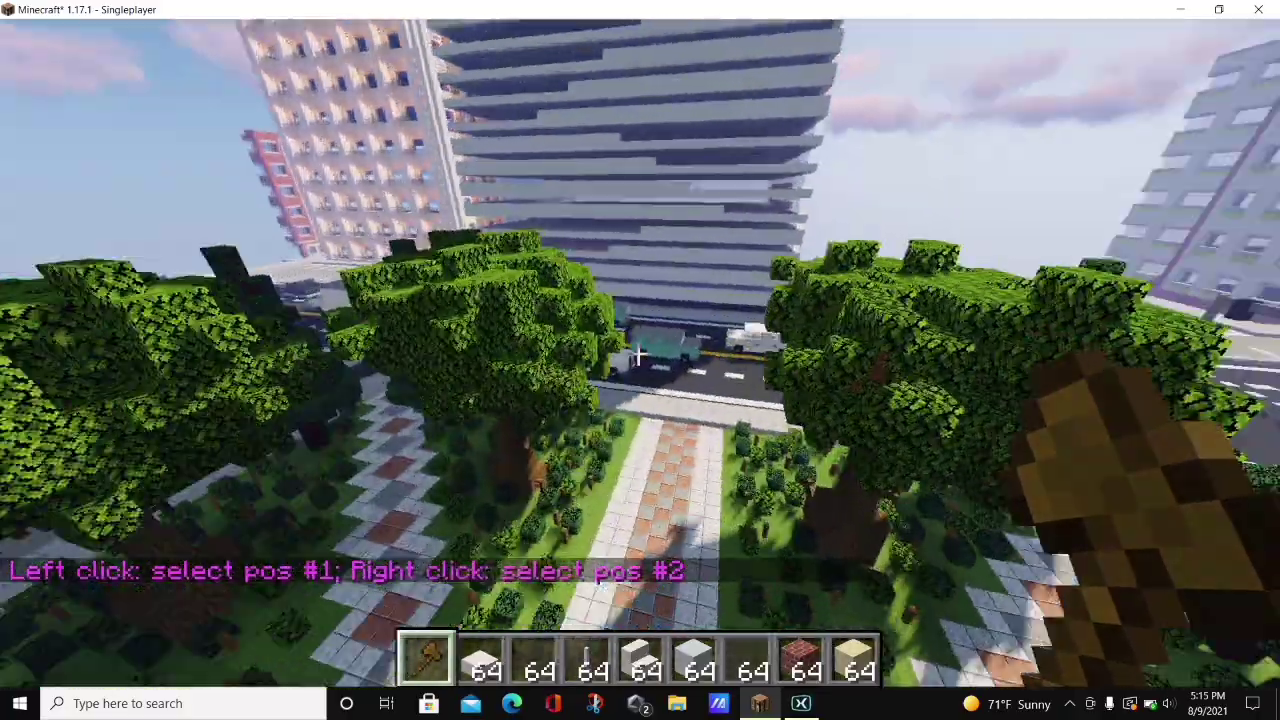
key("w")
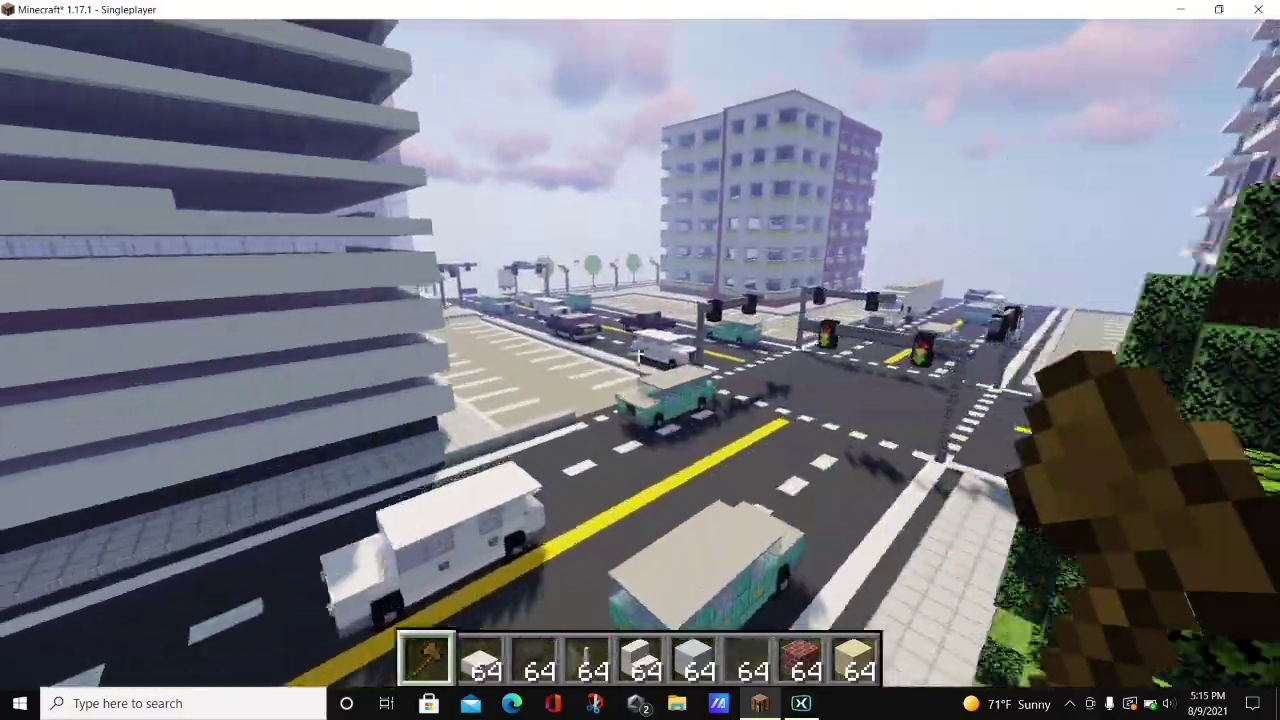
key("w")
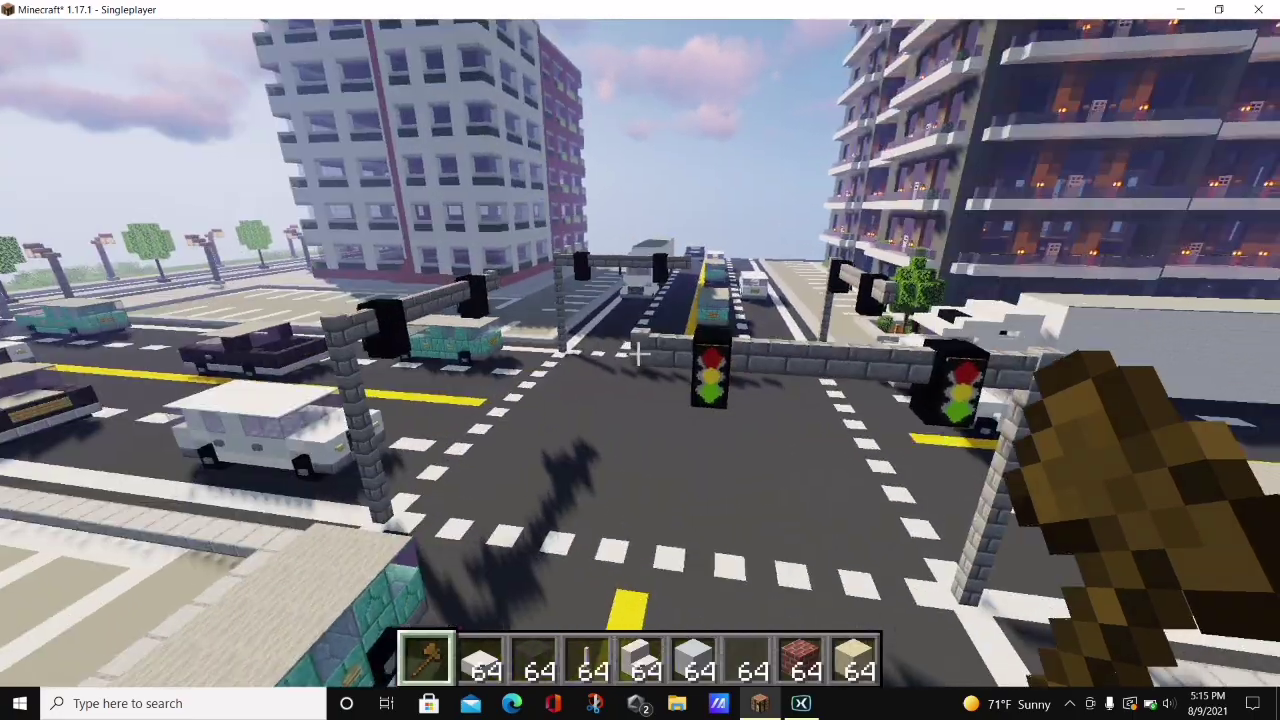
key("w")
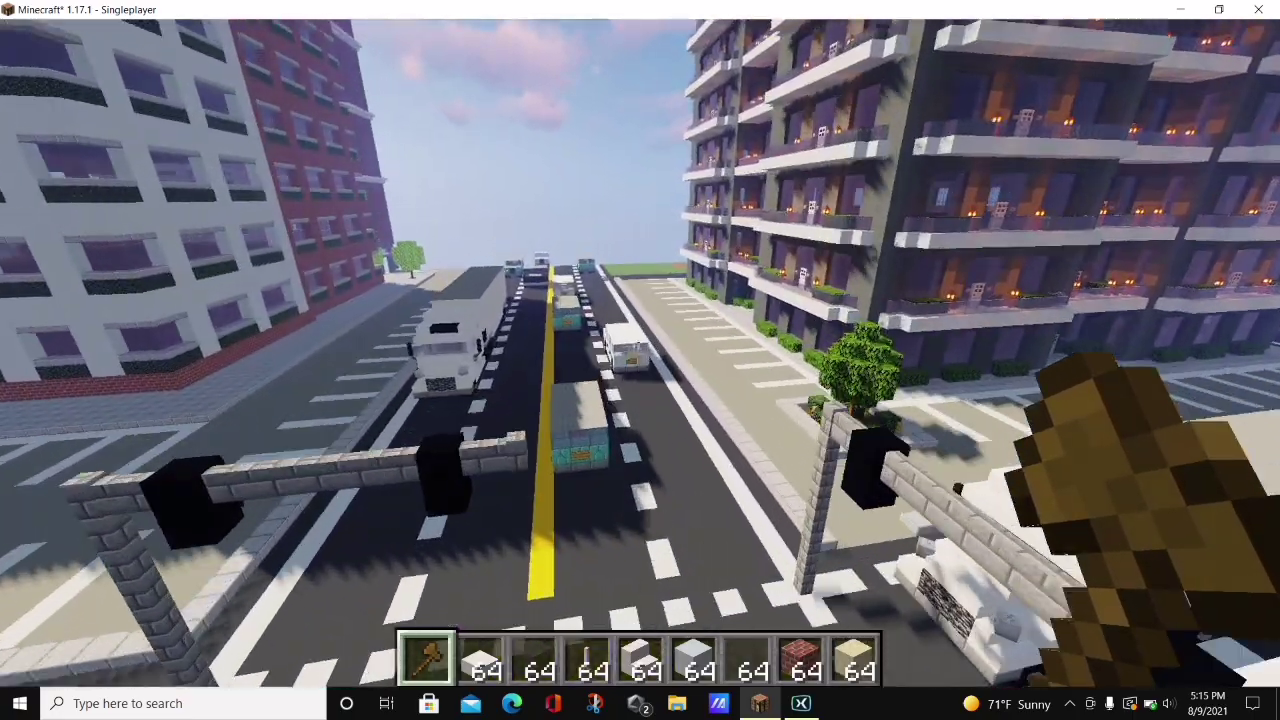